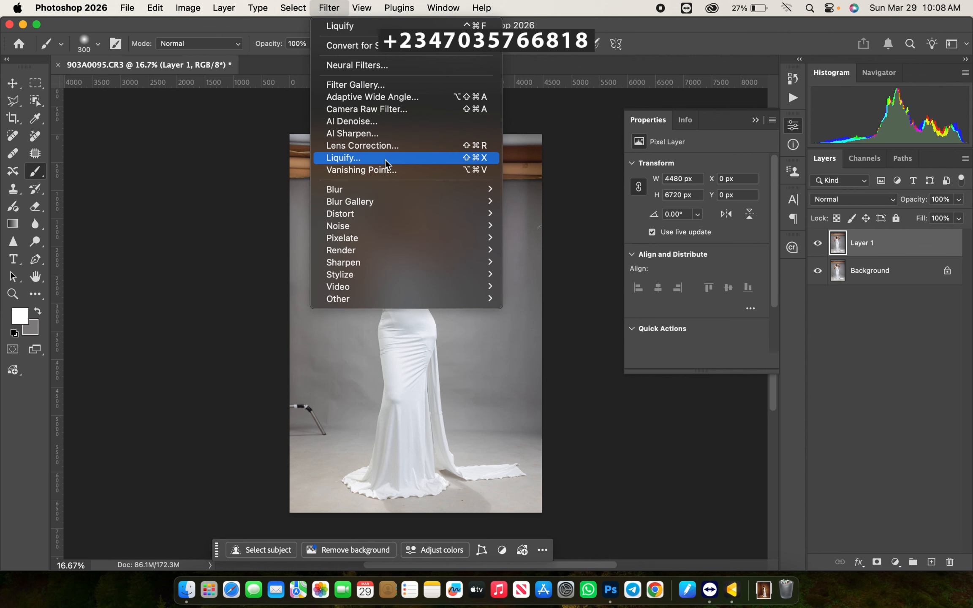
- Open the Liquify filter on Layer 1 and push the left side of the waist inward with a size 300 Forward Warp brush
click(386, 162)
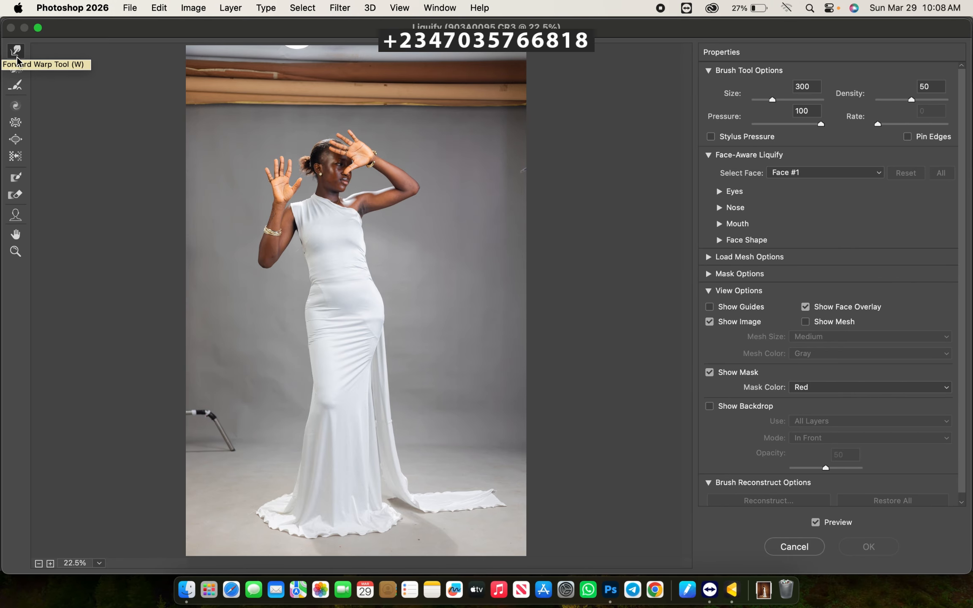
key(super+plus)
key(super+plus)
key(super+plus)
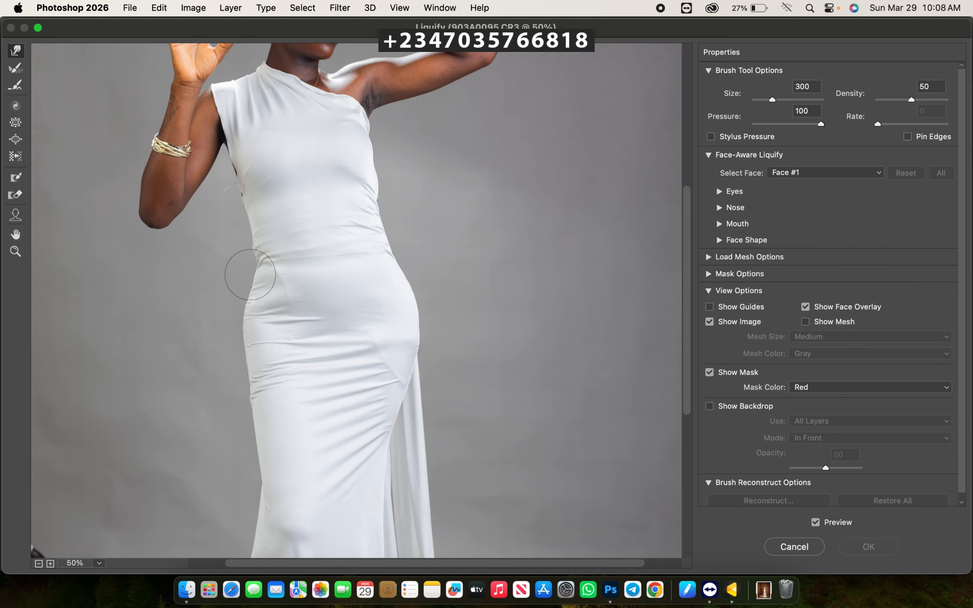
key(bracketright)
key(bracketleft)
drag(244, 247, 253, 251)
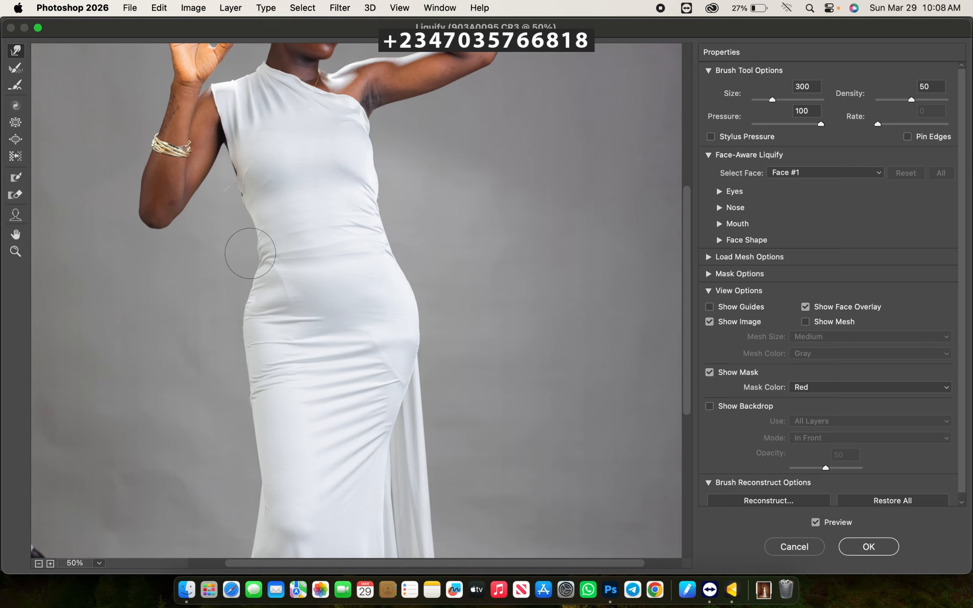
- Smooth the dress edge between the left waist and underarm, keeping the warp brush at size 300
key(bracketright)
key(bracketright)
key(bracketleft)
key(bracketleft)
key(bracketleft)
key(bracketright)
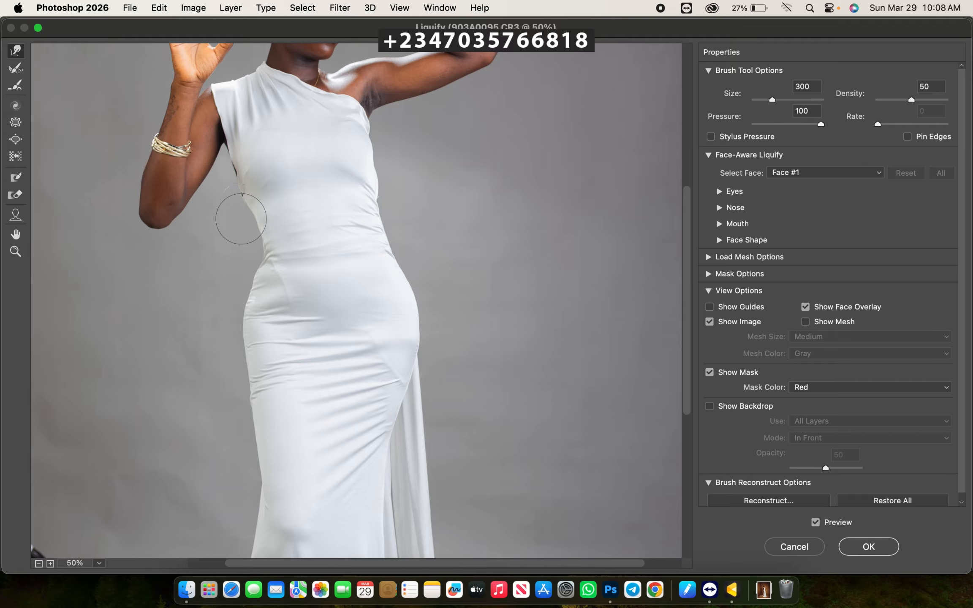
- Push the right side of the torso and waist inward, varying the Forward Warp brush size between 250 and 400
key(bracketleft)
key(bracketright)
drag(385, 189, 374, 183)
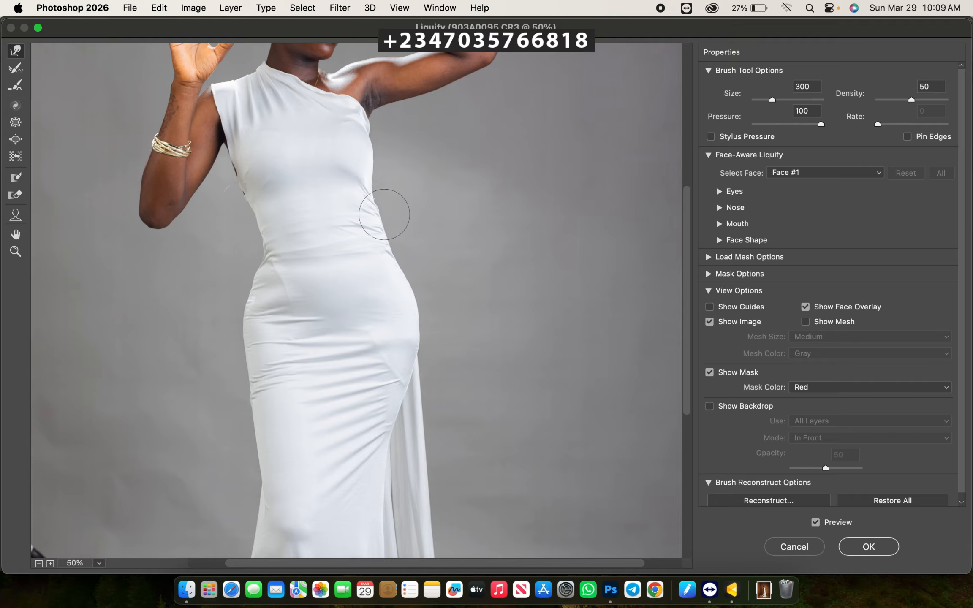
key(bracketleft)
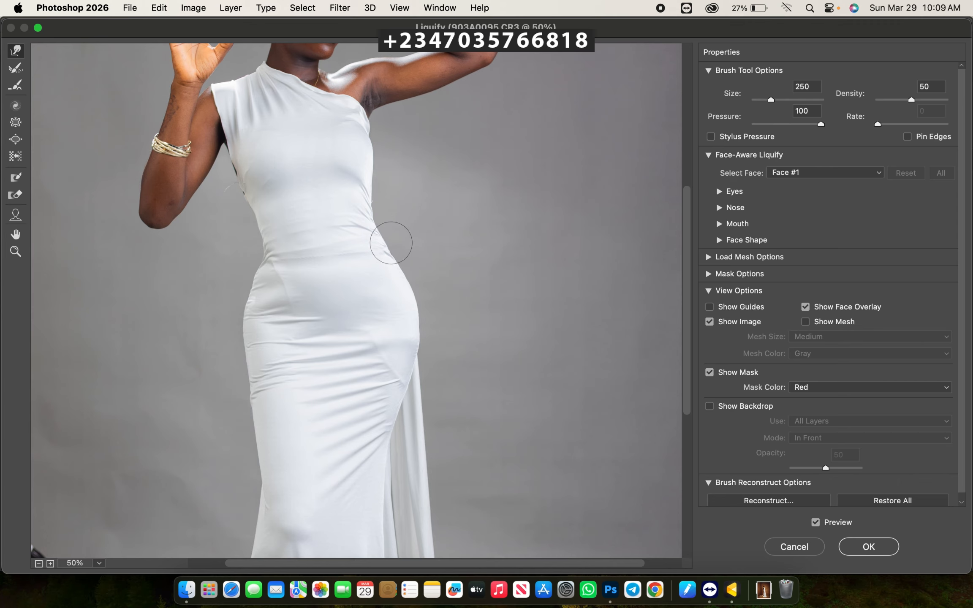
key(bracketleft)
drag(394, 243, 382, 235)
key(bracketright)
key(bracketright)
key(bracketright)
key(bracketright)
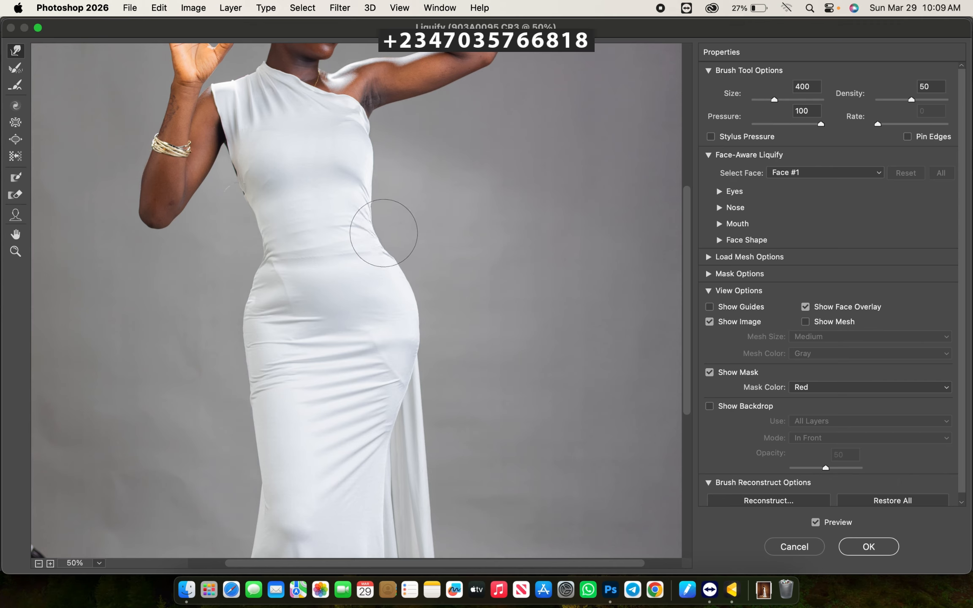
- Round out the right edge of the bust using a smaller Forward Warp brush of size 175 to 200
key(bracketleft)
key(bracketleft)
key(bracketleft)
key(bracketleft)
key(bracketleft)
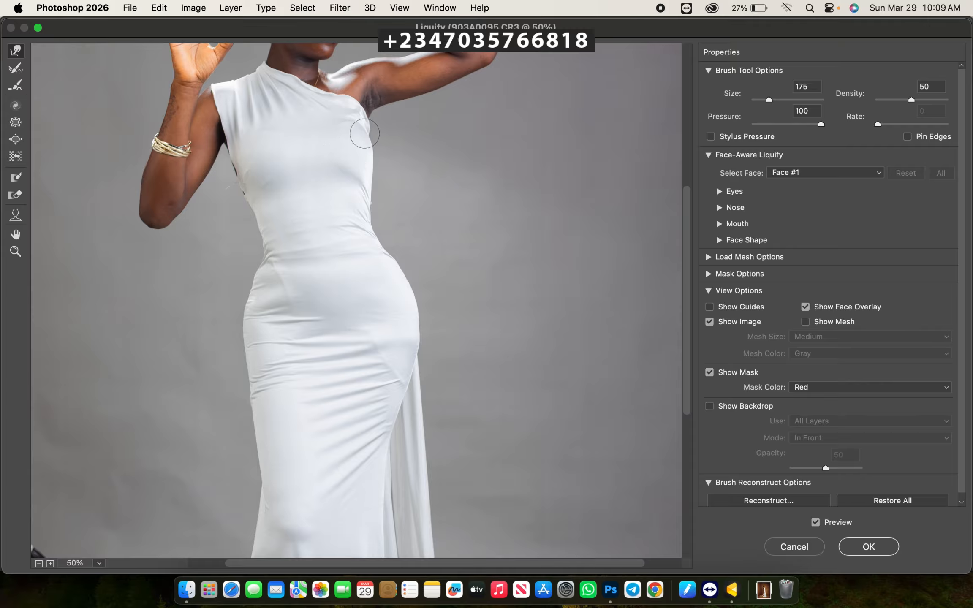
key(bracketright)
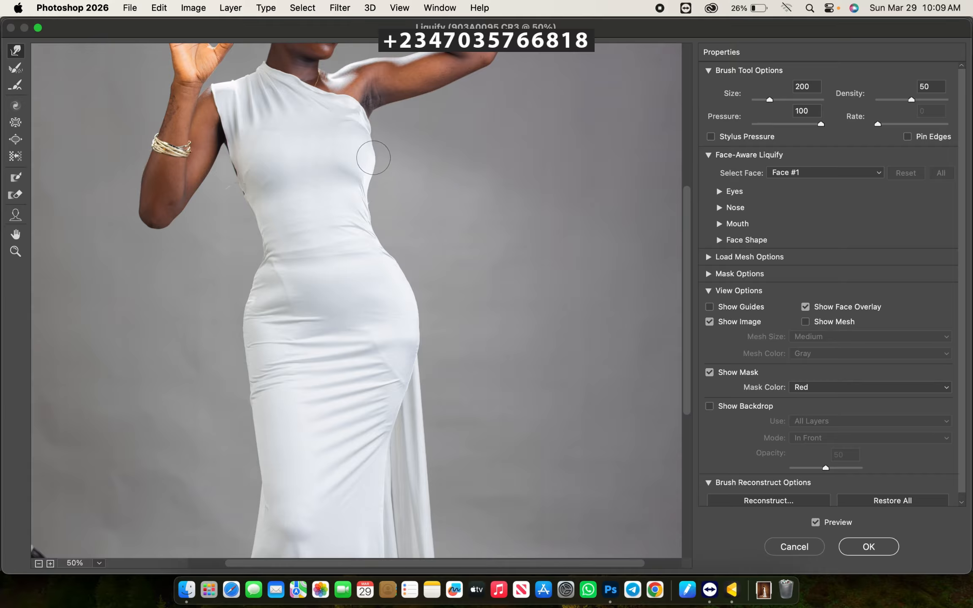
key(bracketleft)
key(bracketleft)
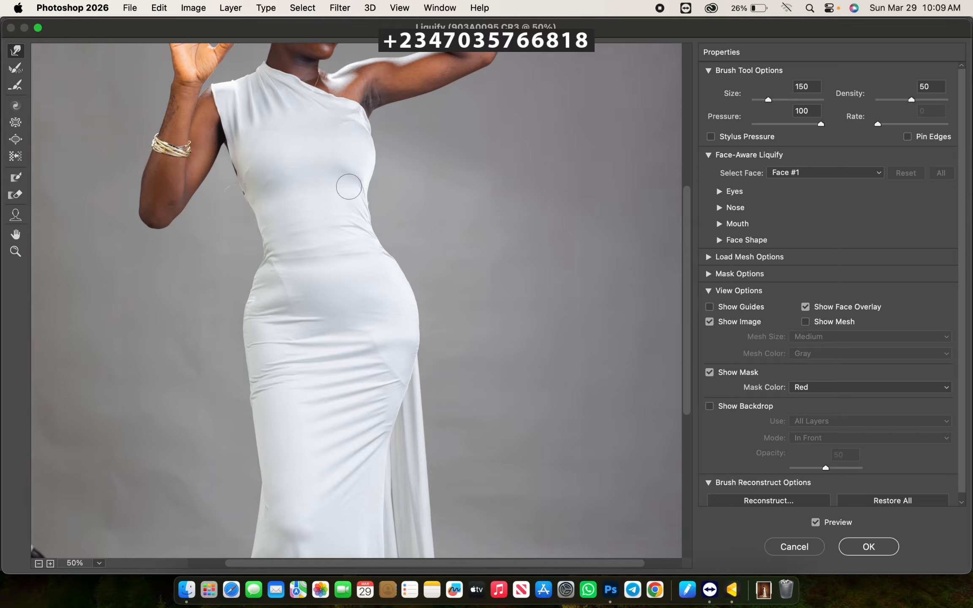
- Touch up the dress edge beneath the left arm with the Forward Warp brush at size 300
key(bracketright)
key(bracketright)
key(bracketright)
key(bracketright)
key(bracketright)
key(bracketright)
key(bracketleft)
key(bracketleft)
key(bracketright)
key(bracketright)
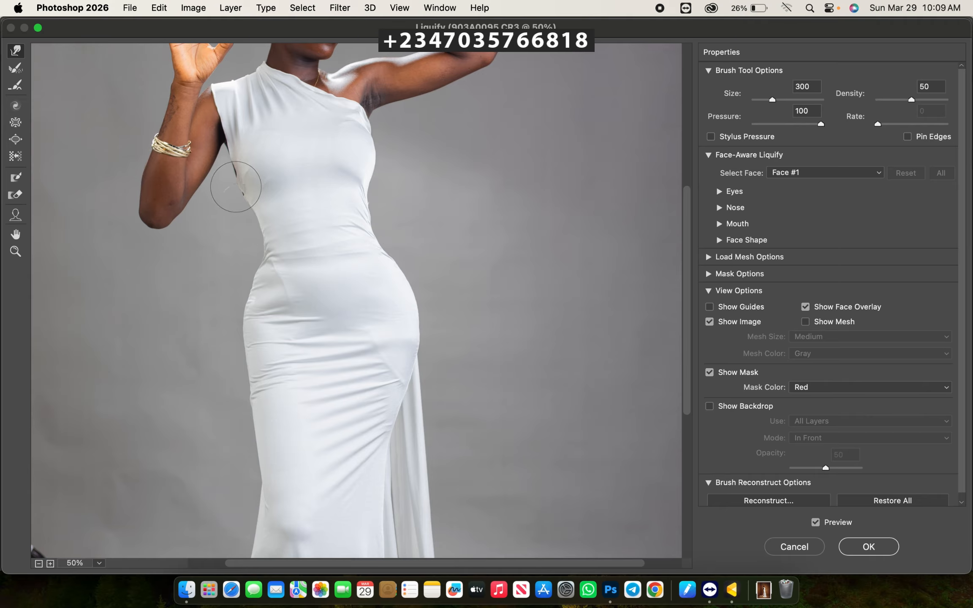
- Reduce the warp brush size to 200 and compare the figure with and without the Liquify preview
key(bracketleft)
key(bracketleft)
key(bracketleft)
key(bracketleft)
key(super+minus)
drag(341, 336, 325, 224)
key(p)
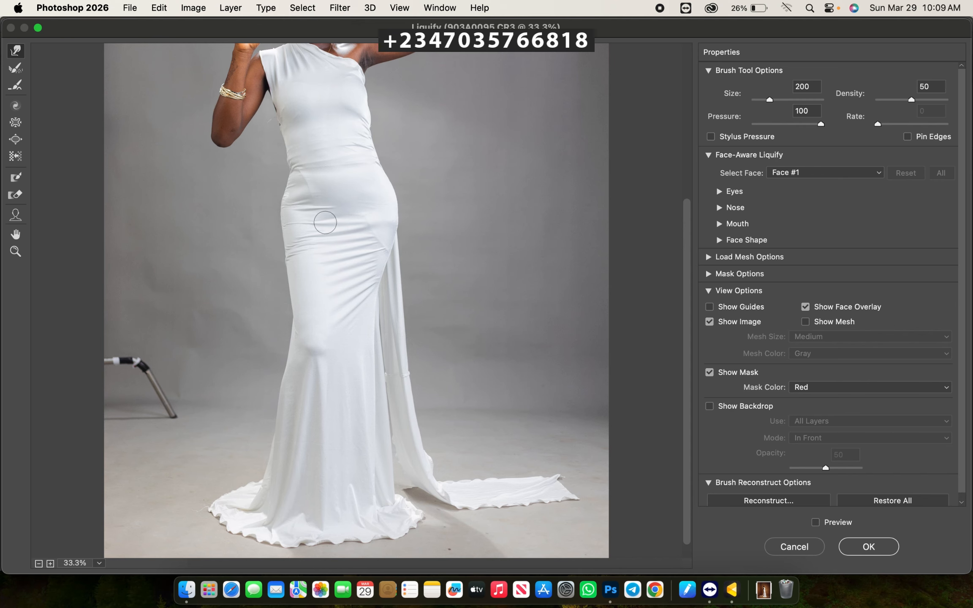
key(p)
- Reshape the right hip curve with an enlarged Forward Warp brush, then reduce the brush size to 400
drag(336, 178, 342, 255)
key(bracketright)
key(bracketright)
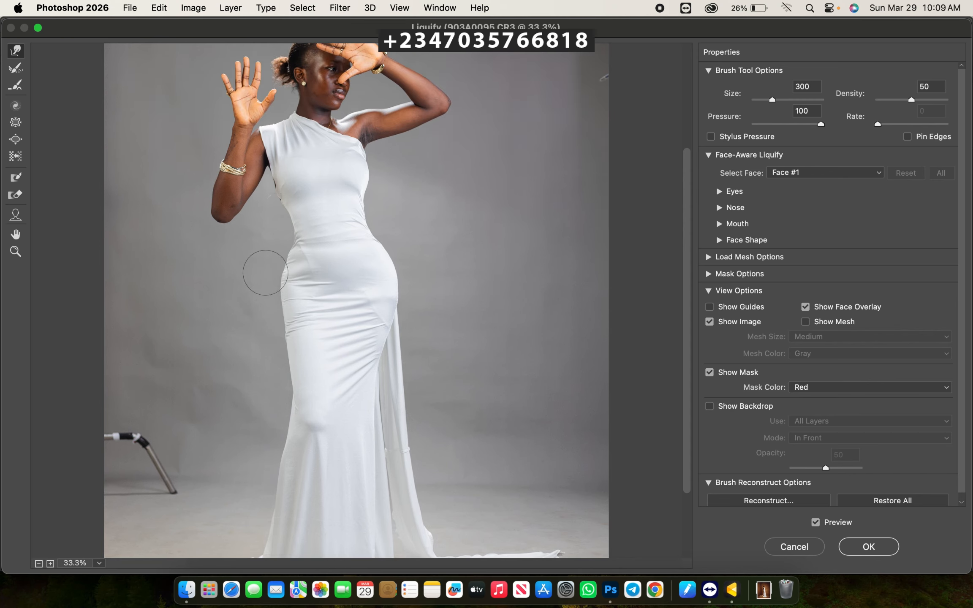
key(bracketright)
key(bracketright)
key(bracketright)
key(bracketright)
drag(393, 306, 395, 291)
key(bracketleft)
key(bracketleft)
- Compare the reshaped figure with the original and examine the overall proportions at several magnifications
key(p)
key(p)
key(super+minus)
key(super+minus)
key(super+minus)
key(super+minus)
key(super+minus)
key(super+plus)
key(super+plus)
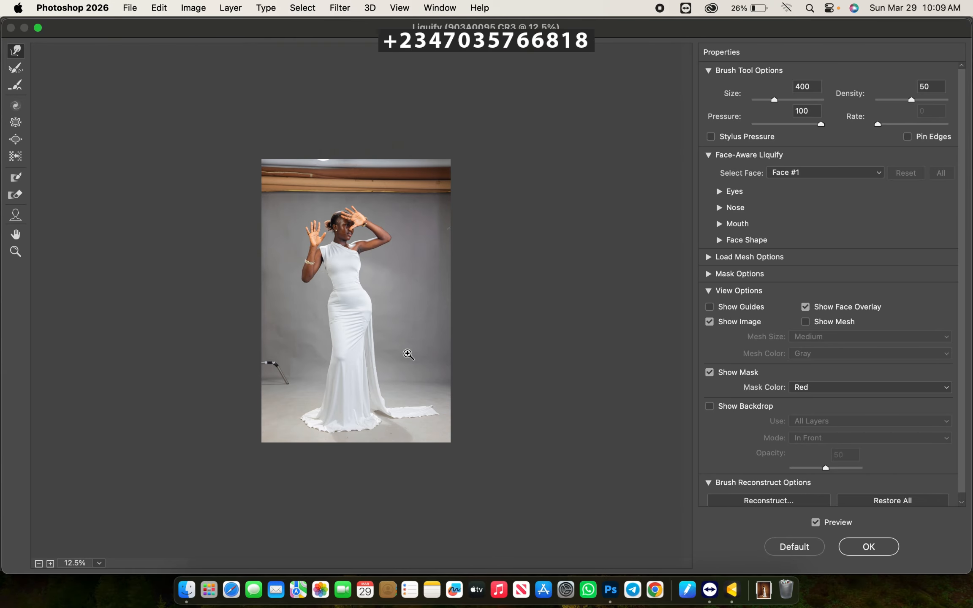
key(super+plus)
key(super+plus)
key(super+minus)
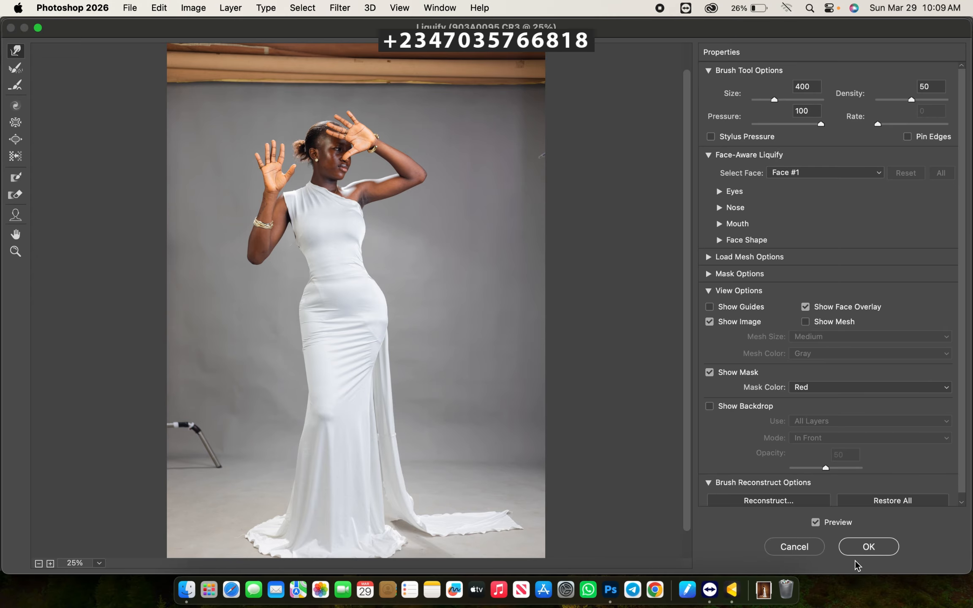
- Apply the Liquify changes and merge Layer 1 into the Background layer
click(865, 547)
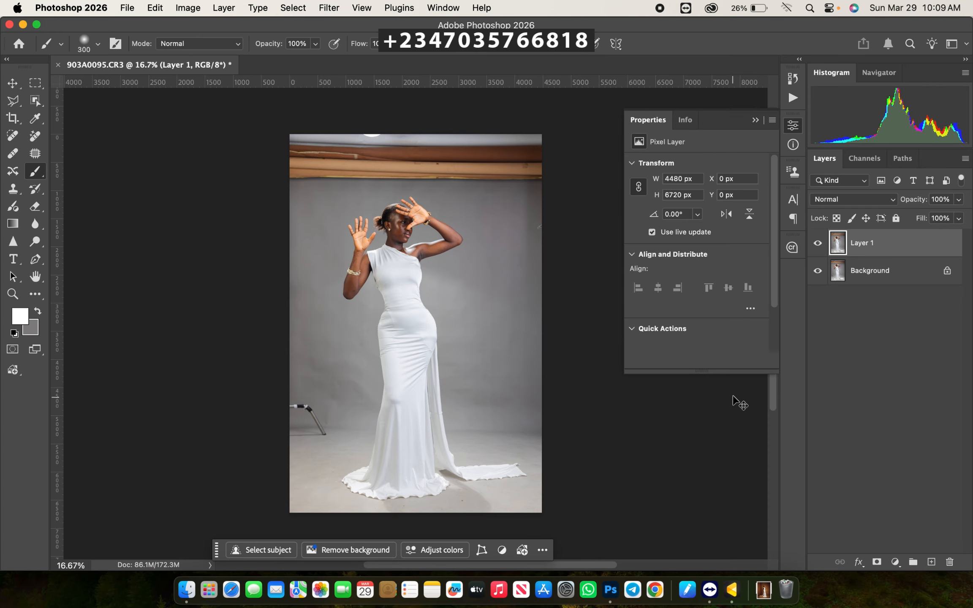
key(super+minus)
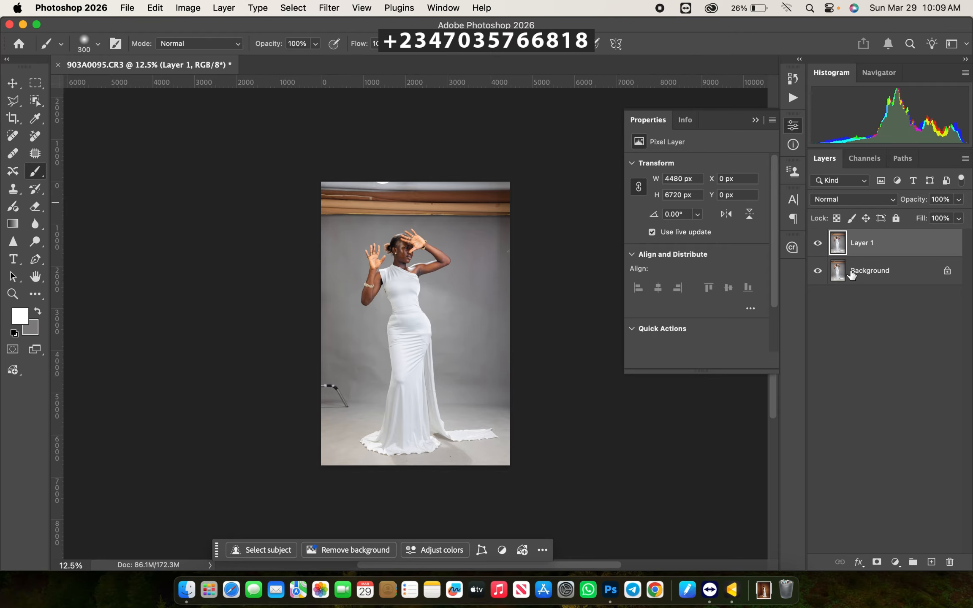
key(super+e)
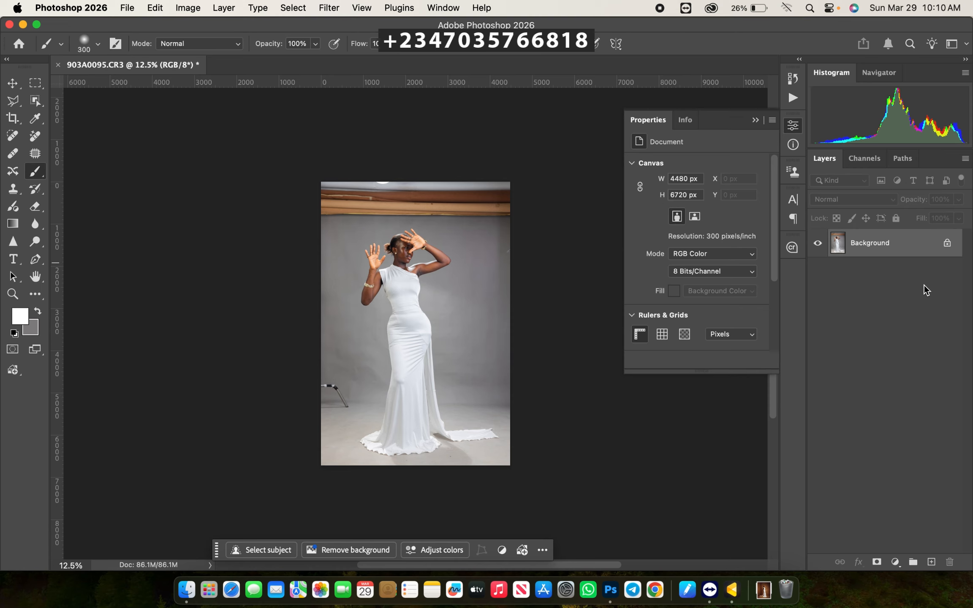
- Extend the canvas beyond the photo on all sides with a 4:5 crop of 6240 by 7799 px
key(c)
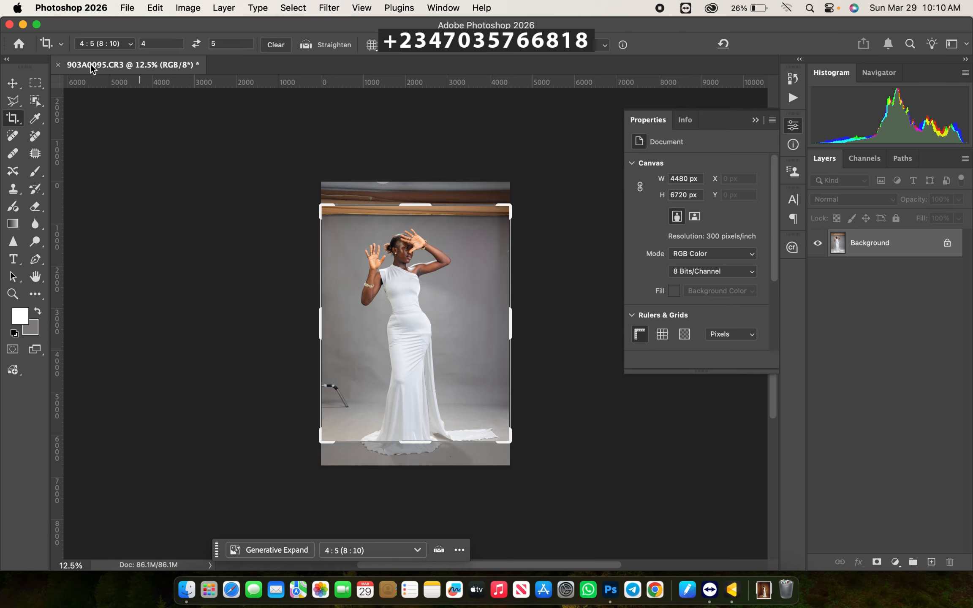
drag(421, 445, 419, 462)
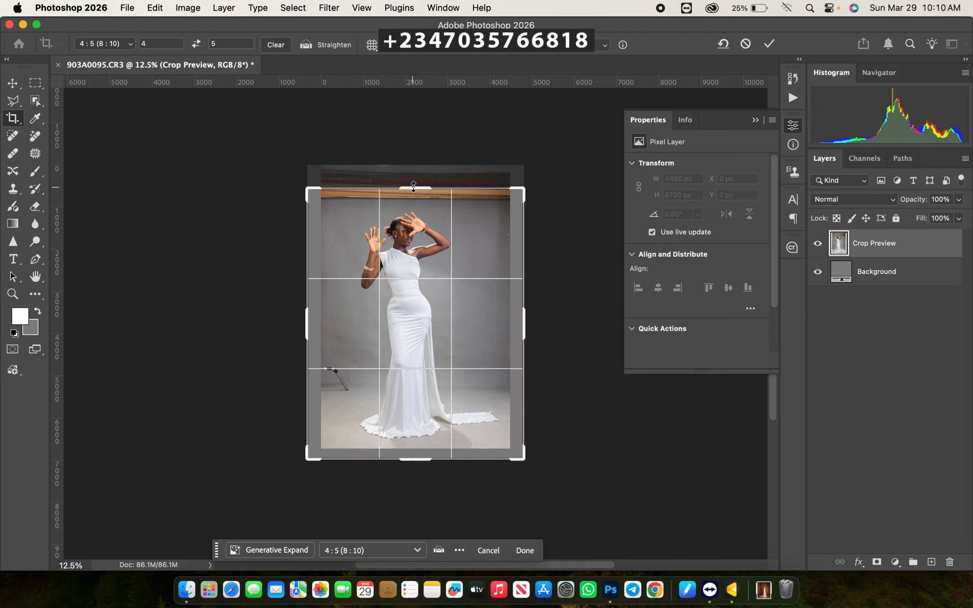
drag(412, 196, 413, 164)
mouse_move(424, 310)
mouse_down()
mouse_move(433, 274)
mouse_move(415, 324)
mouse_up()
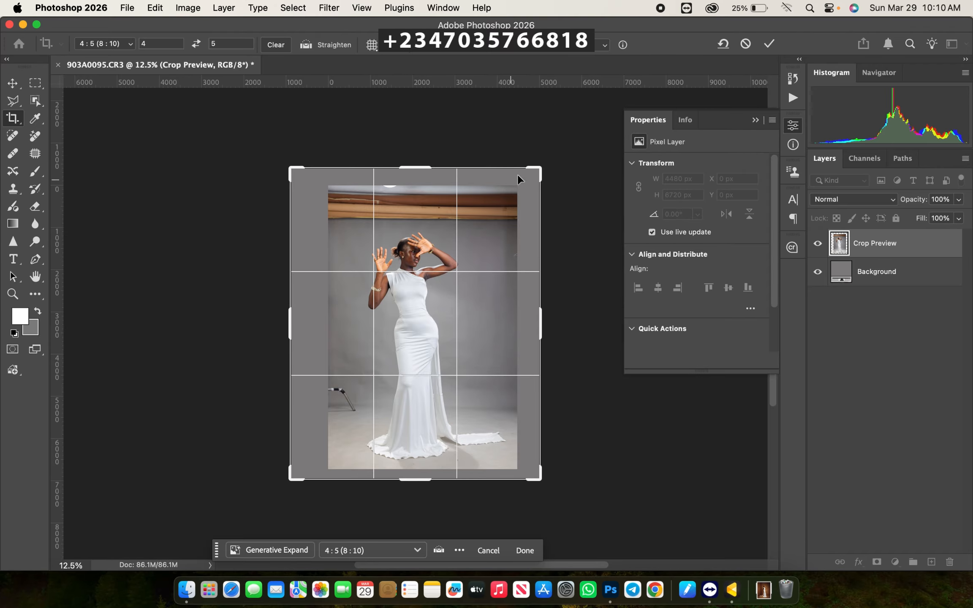
drag(518, 173, 523, 168)
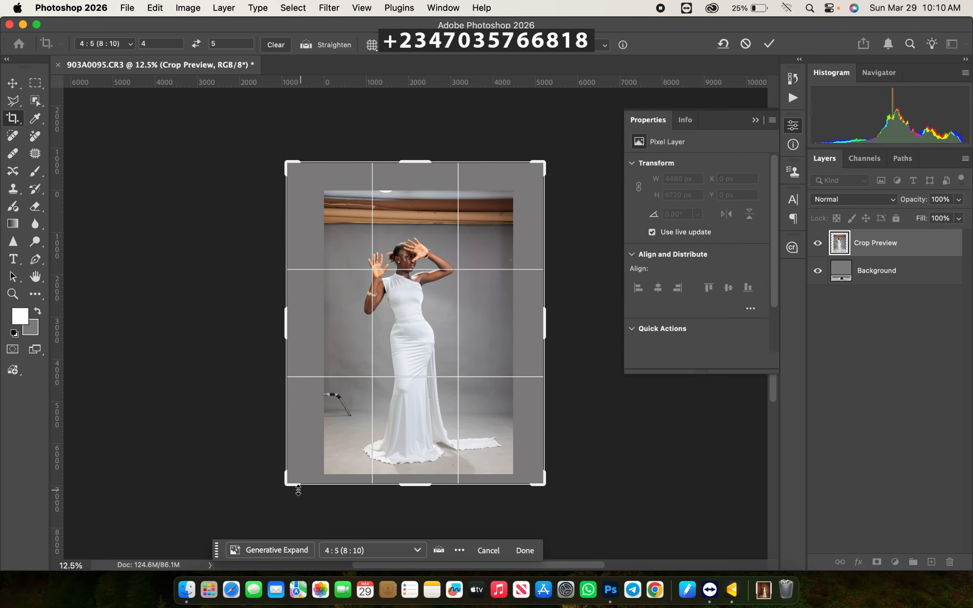
drag(289, 482, 282, 488)
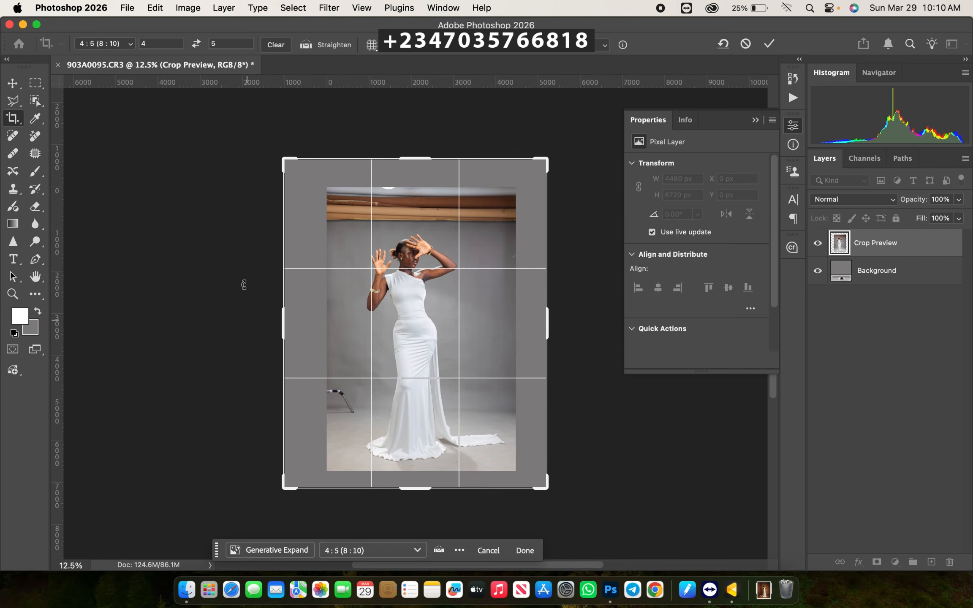
key(Return)
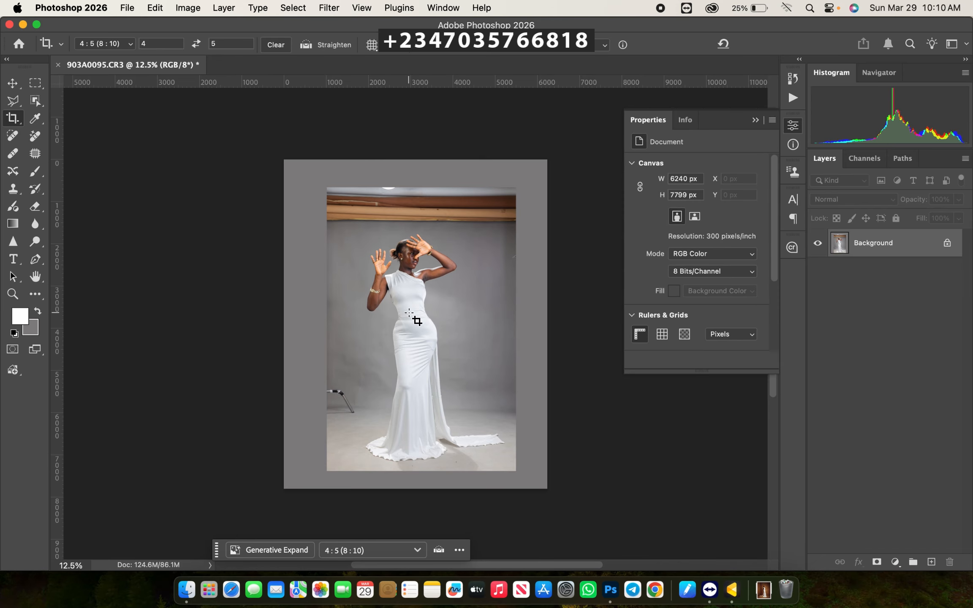
- Duplicate the Background layer and name the copy "model"
key(super)
key(super+j)
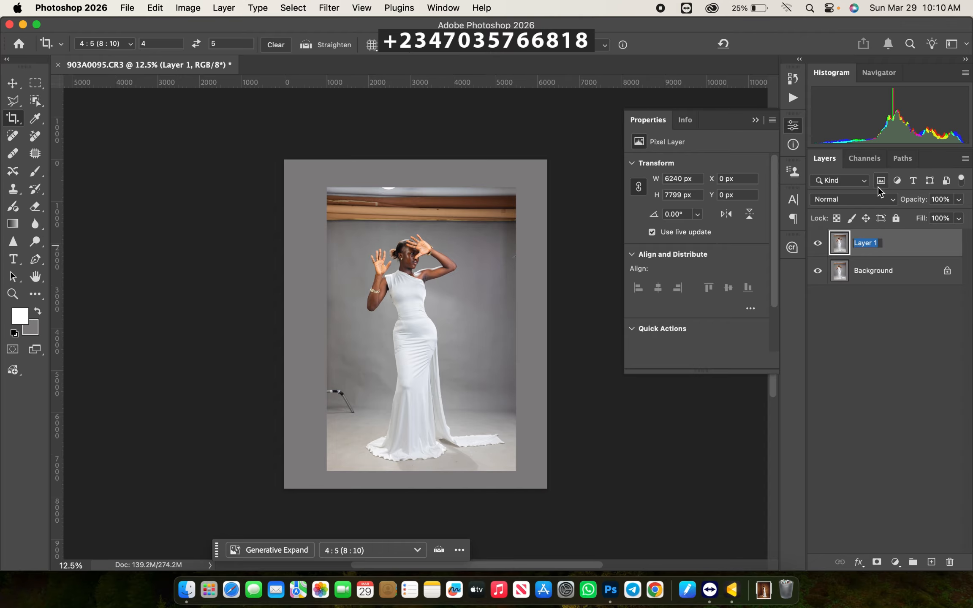
text(model)
key(Return)
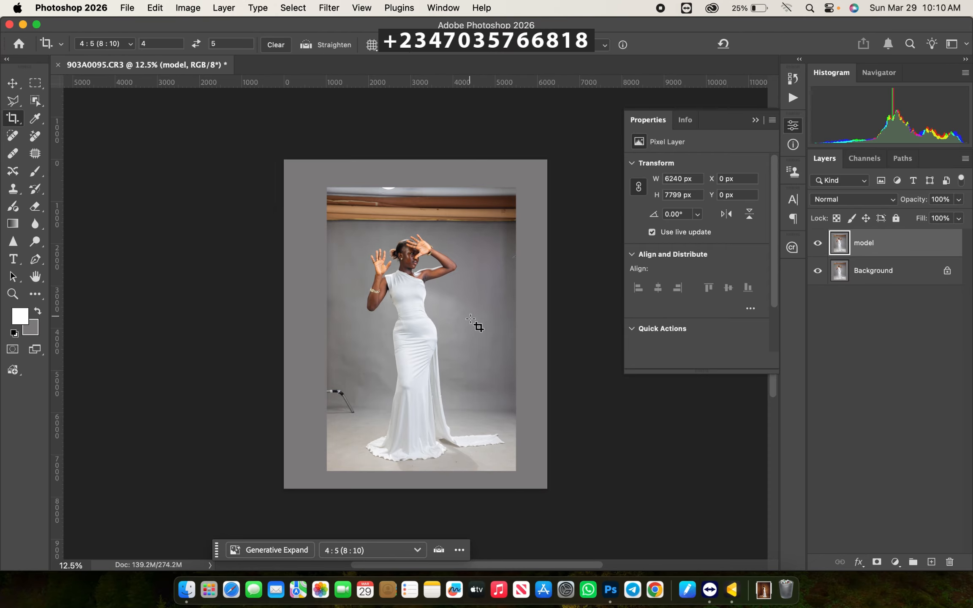
- Select the woman and her dress train on the model layer with the Object Selection tool
click(37, 104)
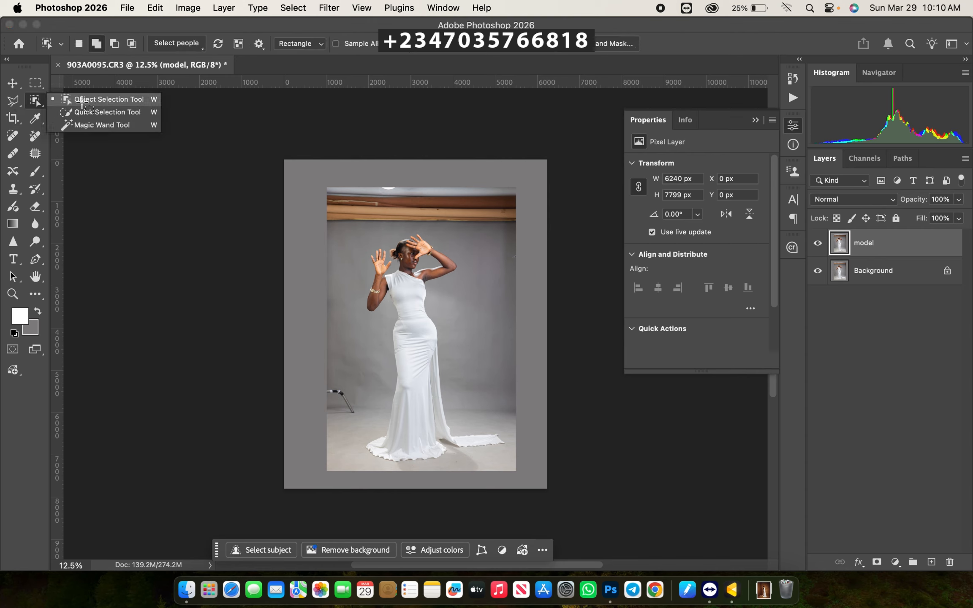
click(81, 100)
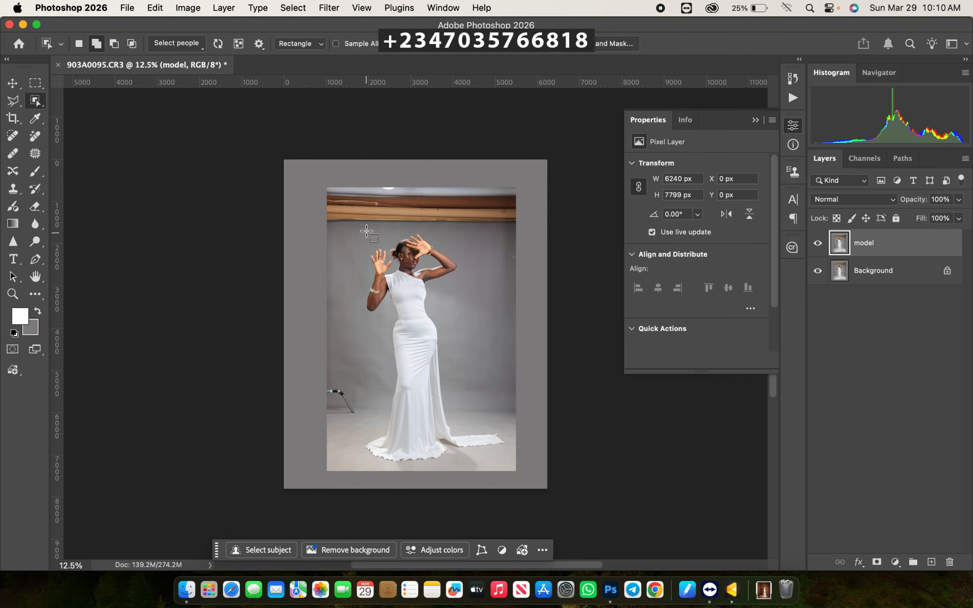
drag(360, 227, 508, 465)
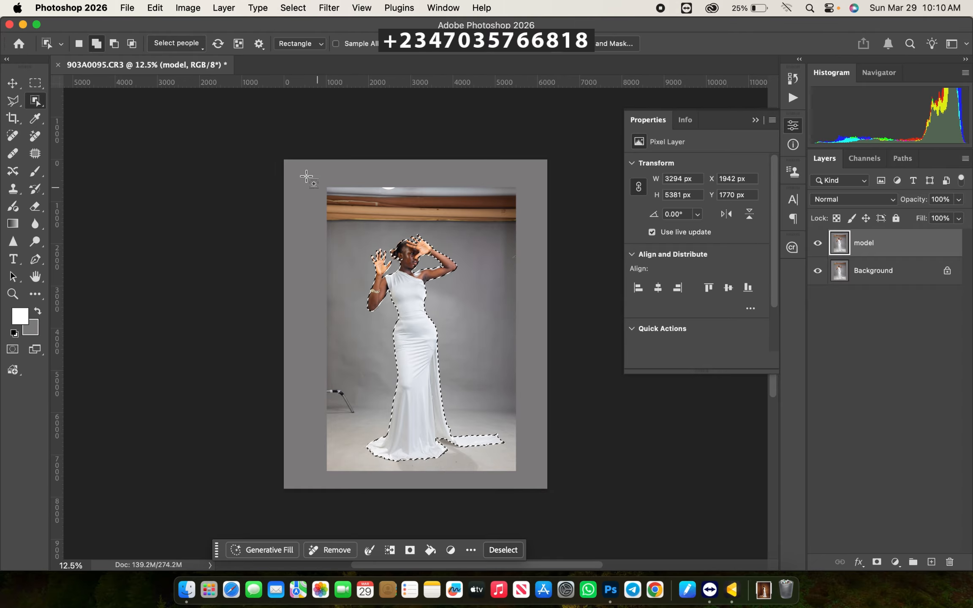
- Subtract the background gap between the skirt and the hanging dress train from the selection with the lasso
key(super+equal)
key(super+equal)
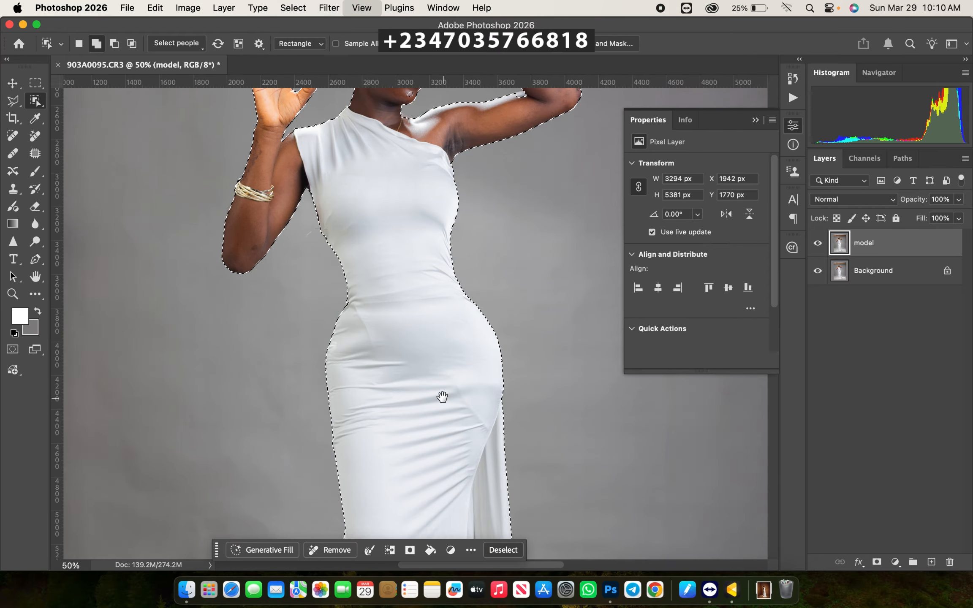
scroll(422, 236, down, 10)
scroll(436, 277, down, 2)
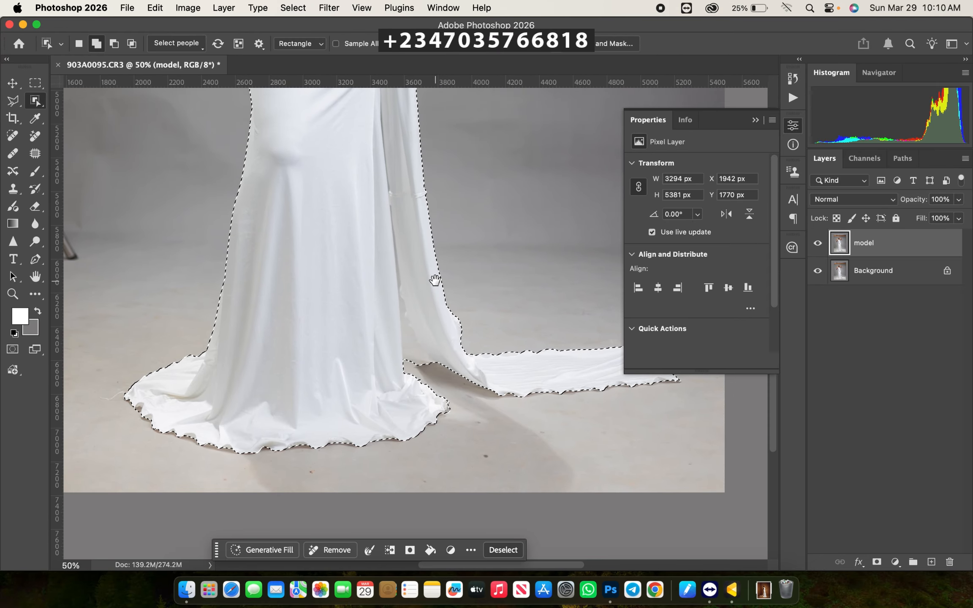
scroll(430, 238, left, 2)
scroll(430, 237, down, 1)
scroll(425, 219, left, 1)
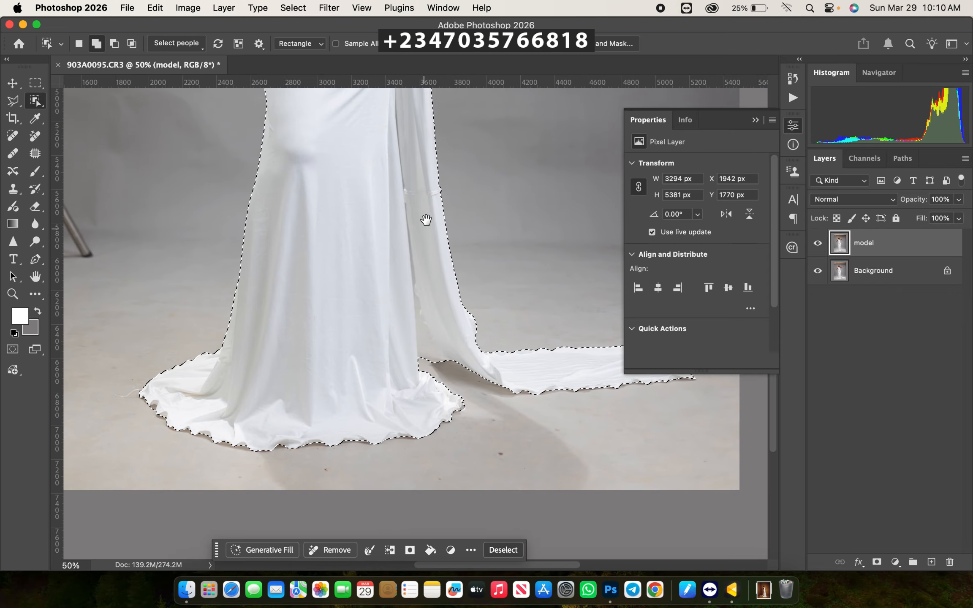
key(super+equal)
scroll(119, 179, up, 3)
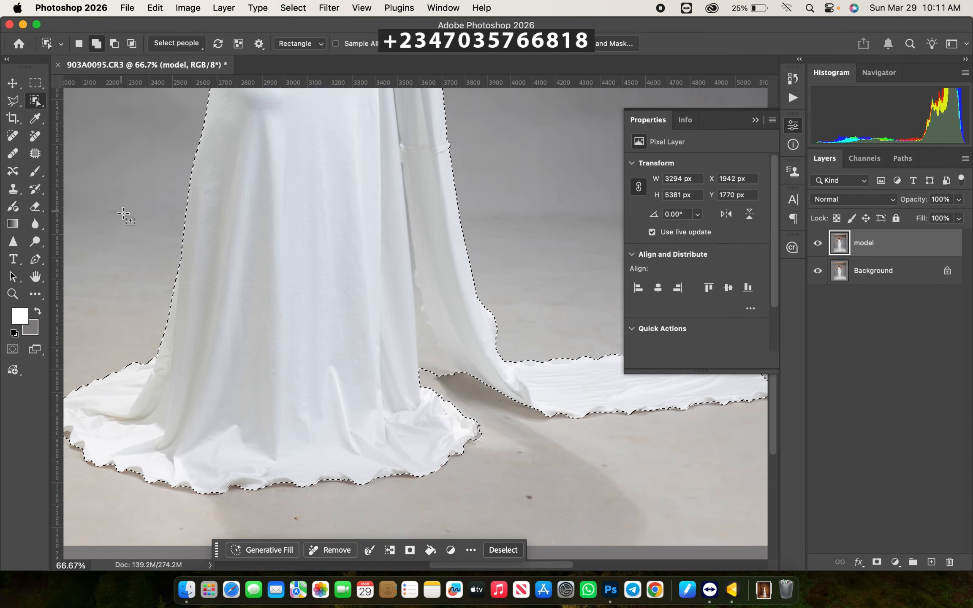
key(space)
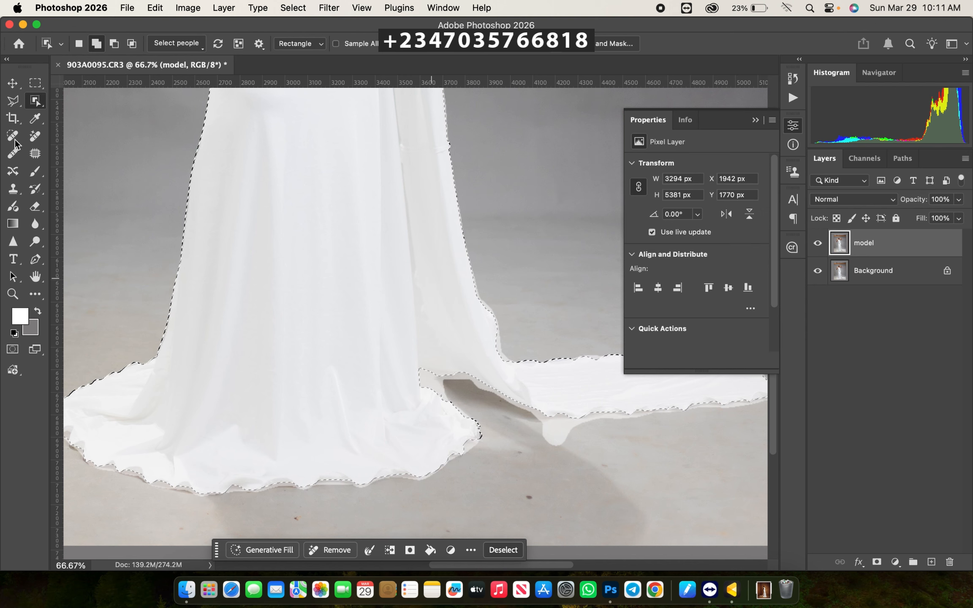
click(13, 100)
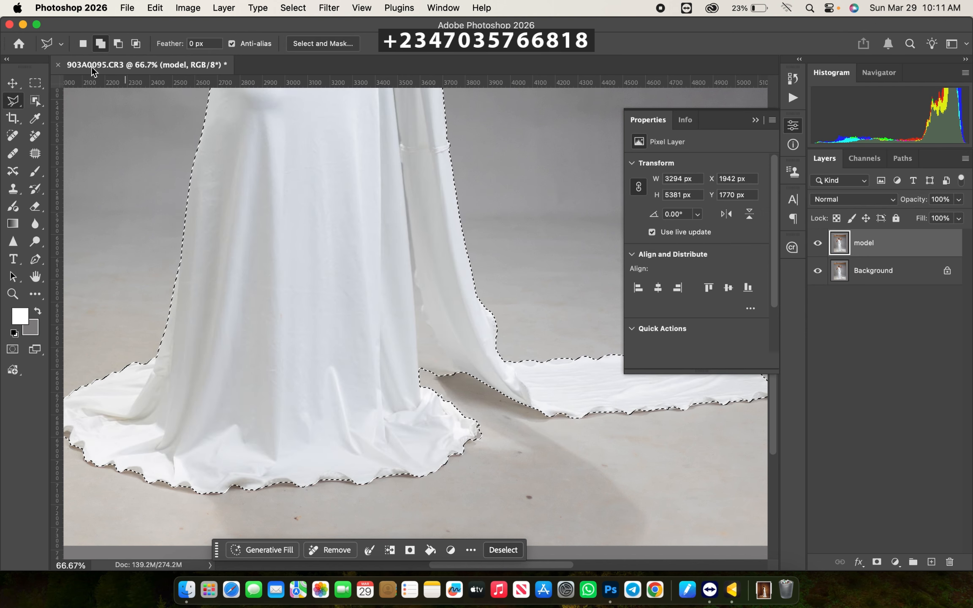
click(117, 44)
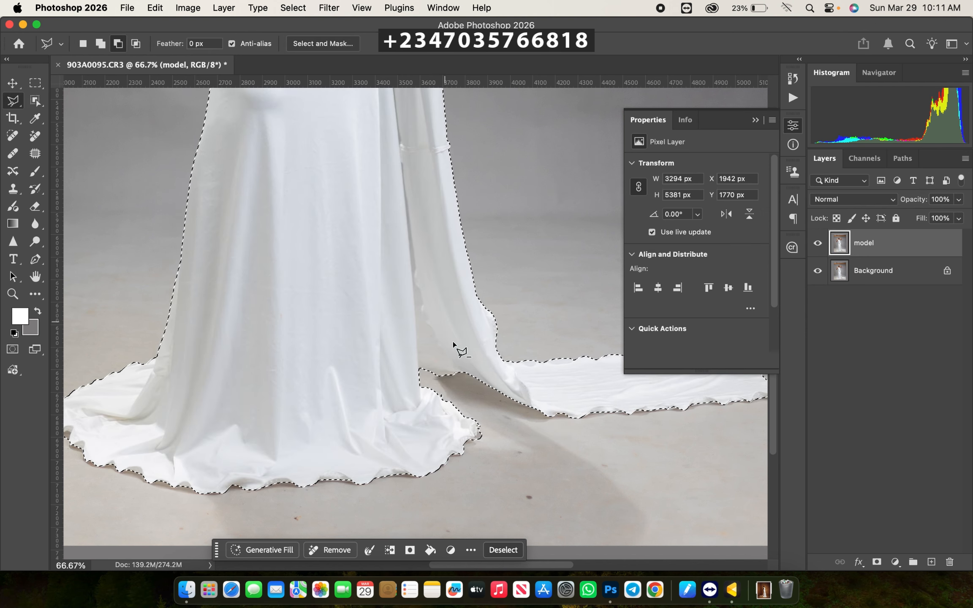
click(458, 373)
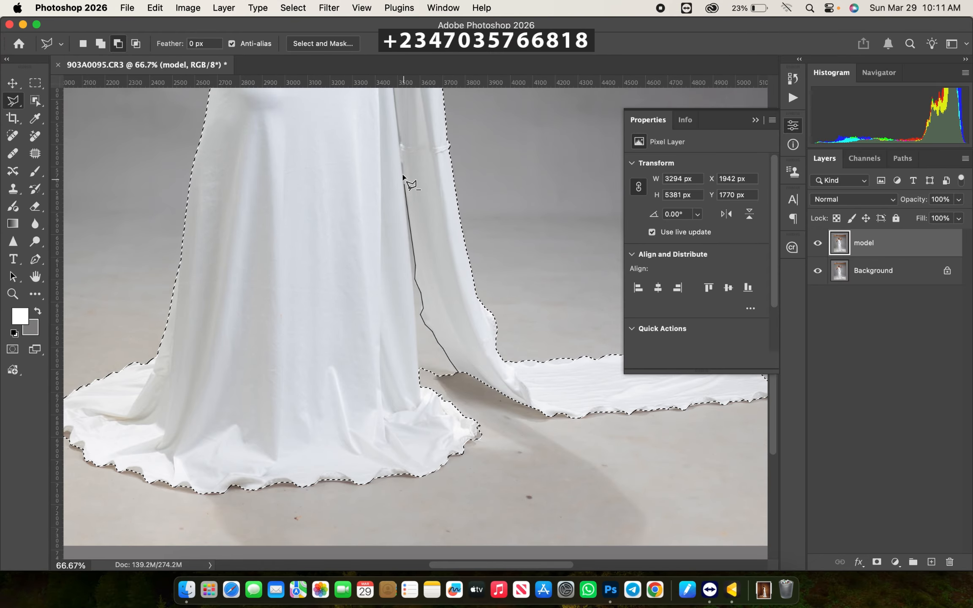
click(402, 159)
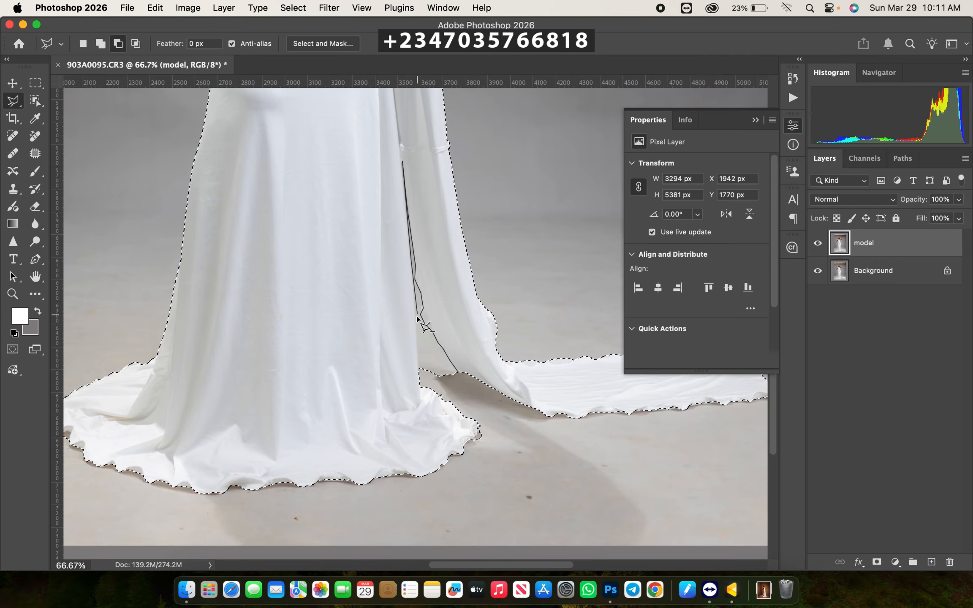
click(421, 379)
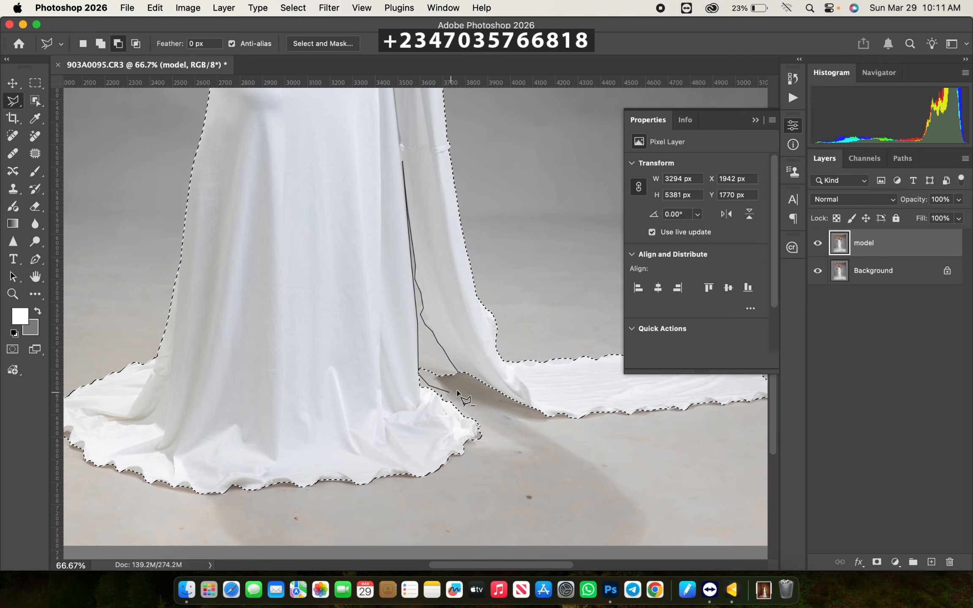
- Subtract the small strip of floor along the dress hem, opposite the train, from the selection
mouse_move(352, 163)
mouse_down()
mouse_move(450, 356)
mouse_move(478, 163)
mouse_up()
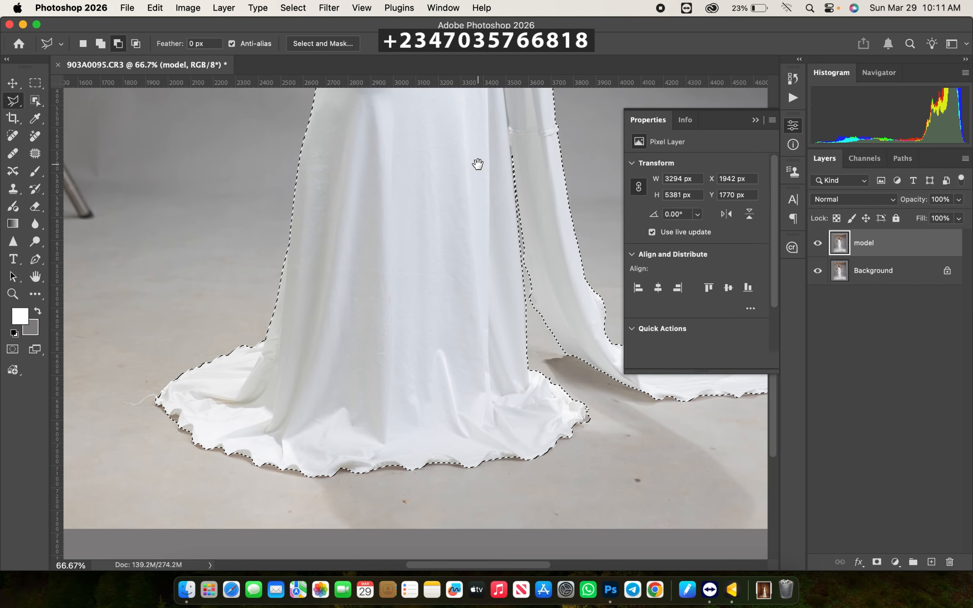
click(174, 424)
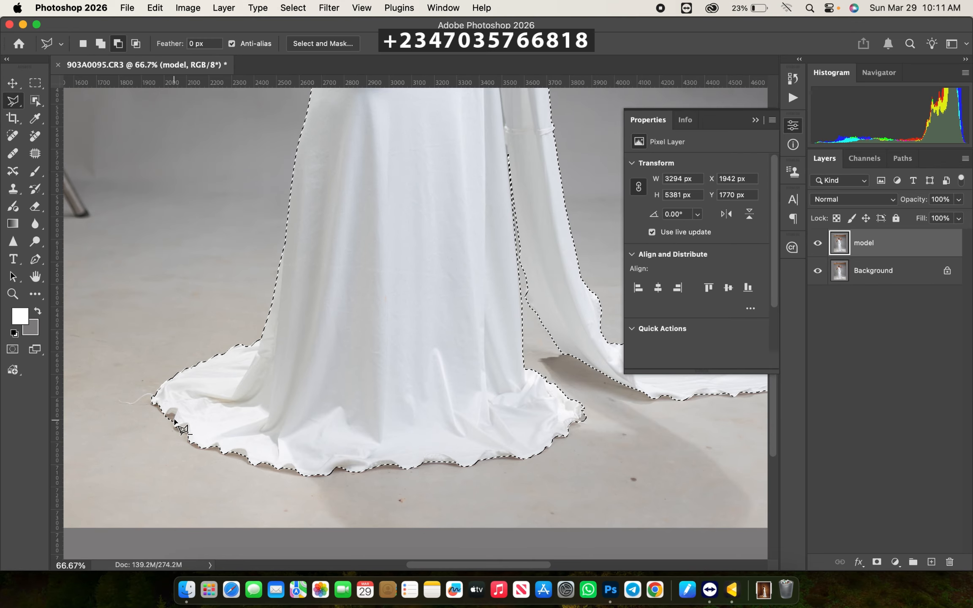
click(174, 415)
click(163, 419)
click(167, 428)
click(167, 429)
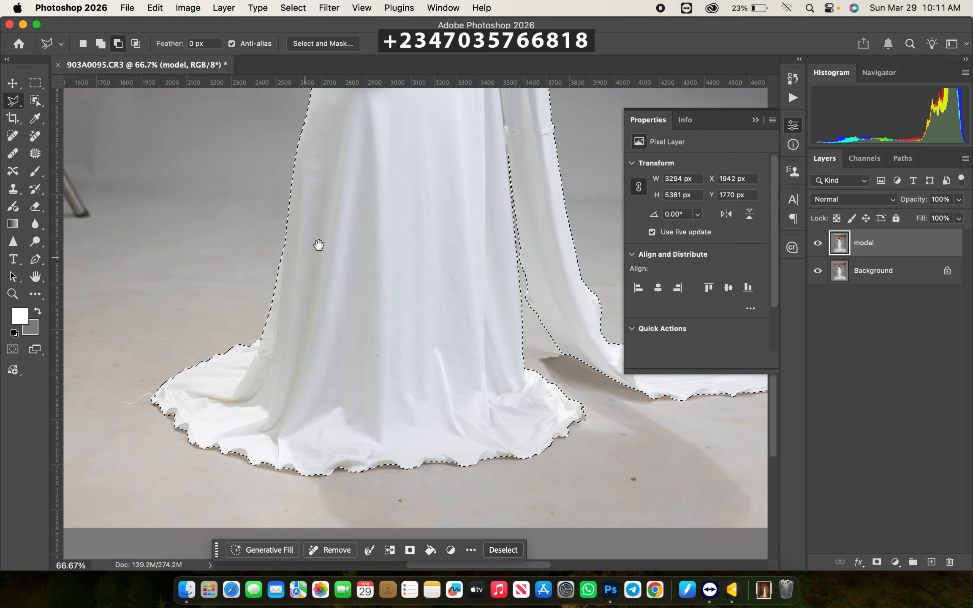
- Add the missed finger edges of the woman's raised hands to the selection with the lasso
drag(319, 246, 295, 349)
drag(326, 260, 324, 319)
drag(313, 142, 315, 310)
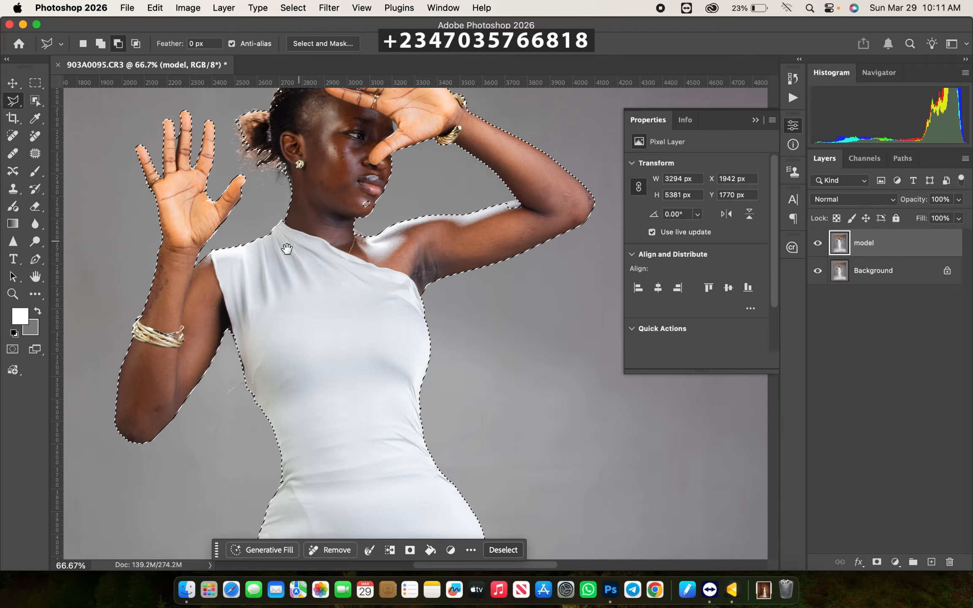
key(super+plus)
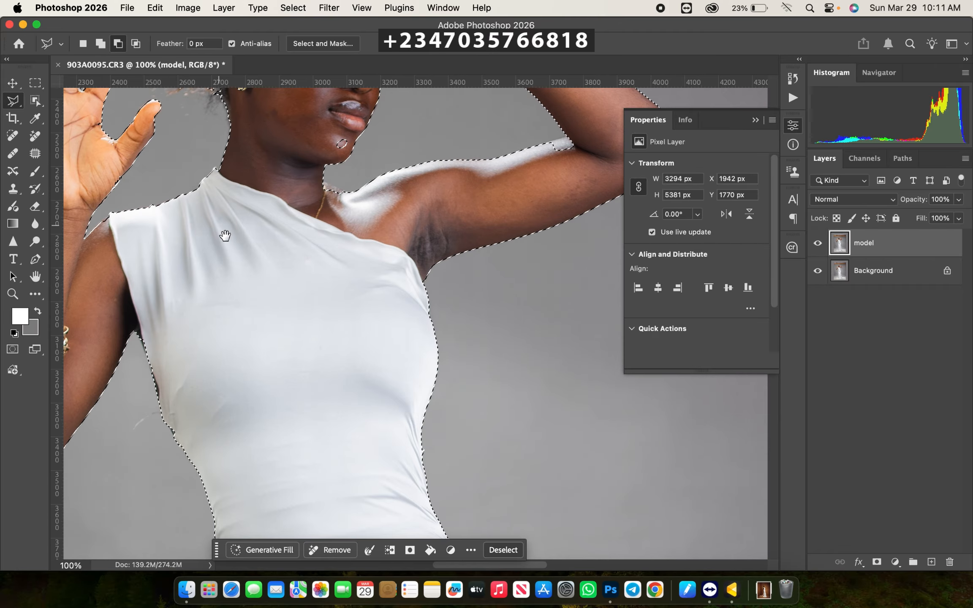
drag(224, 232, 362, 385)
key(super+plus)
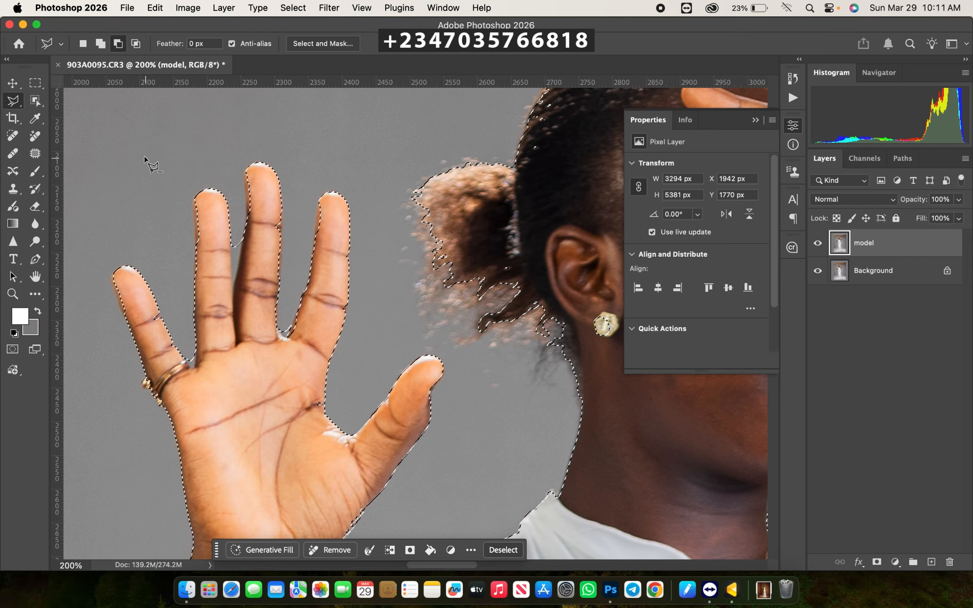
click(101, 43)
click(298, 358)
click(330, 211)
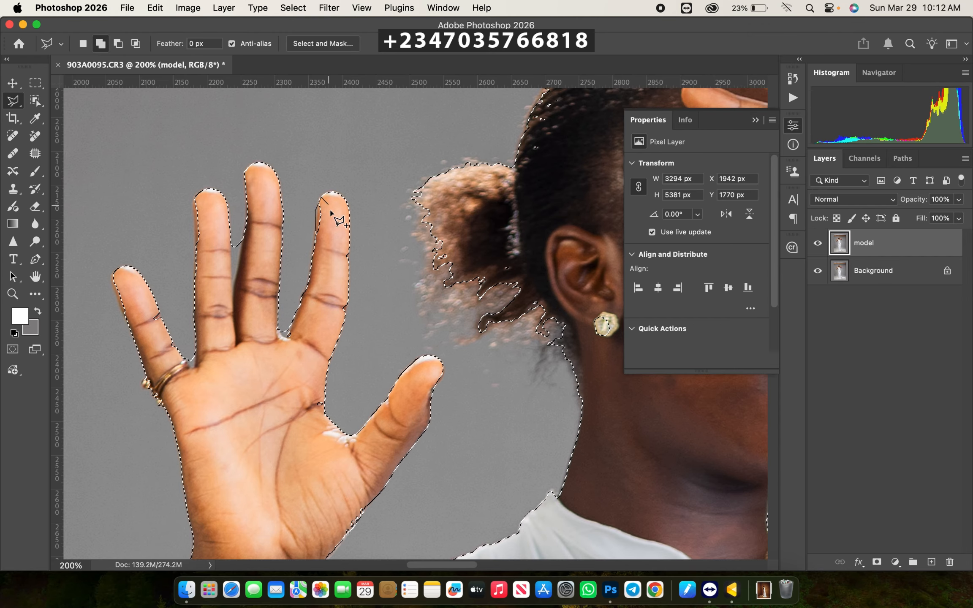
click(233, 294)
click(196, 245)
double_click(192, 211)
click(186, 361)
double_click(203, 370)
key(super+minus)
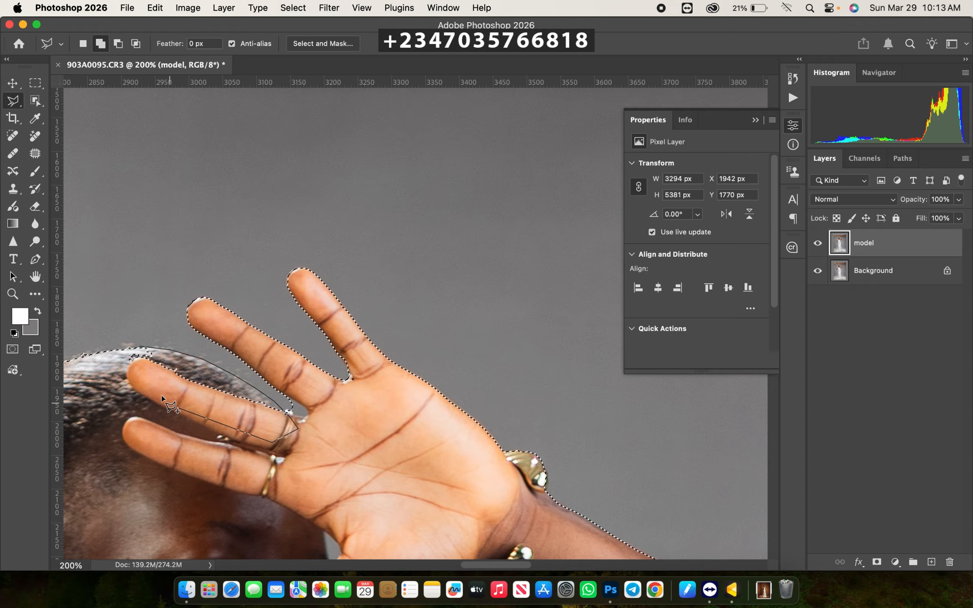
key(super+0)
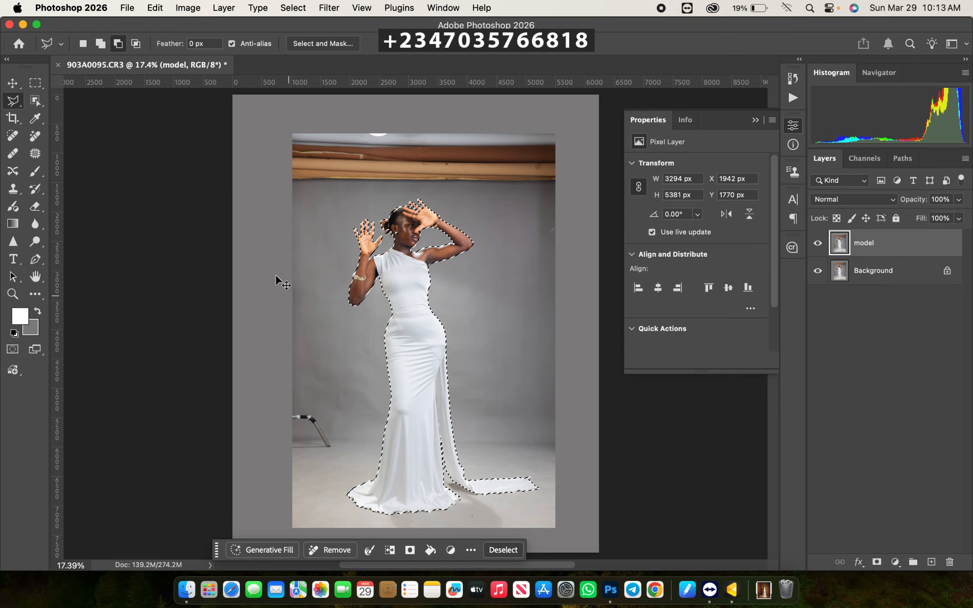
- Feather the selection by 2 pixels and turn it into a layer mask on the model layer
key(super+plus)
drag(412, 337, 374, 264)
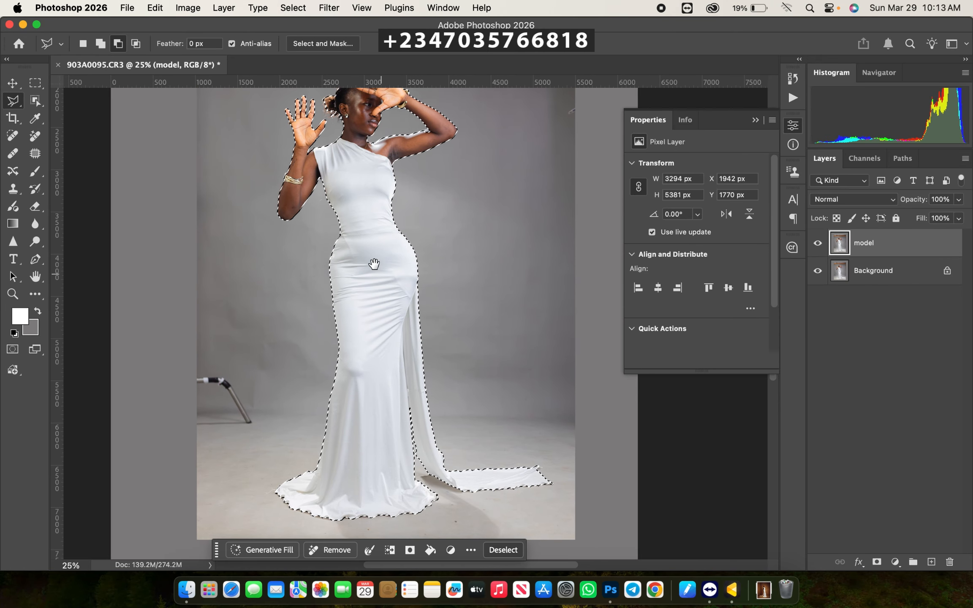
key(super+minus)
key(super+plus)
key(super+plus)
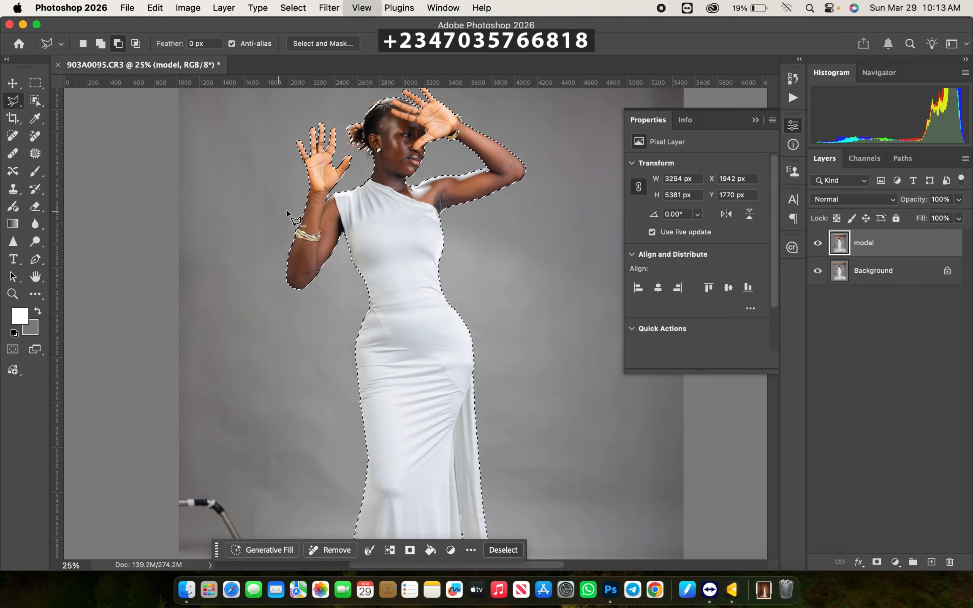
key(super+minus)
right_click(297, 245)
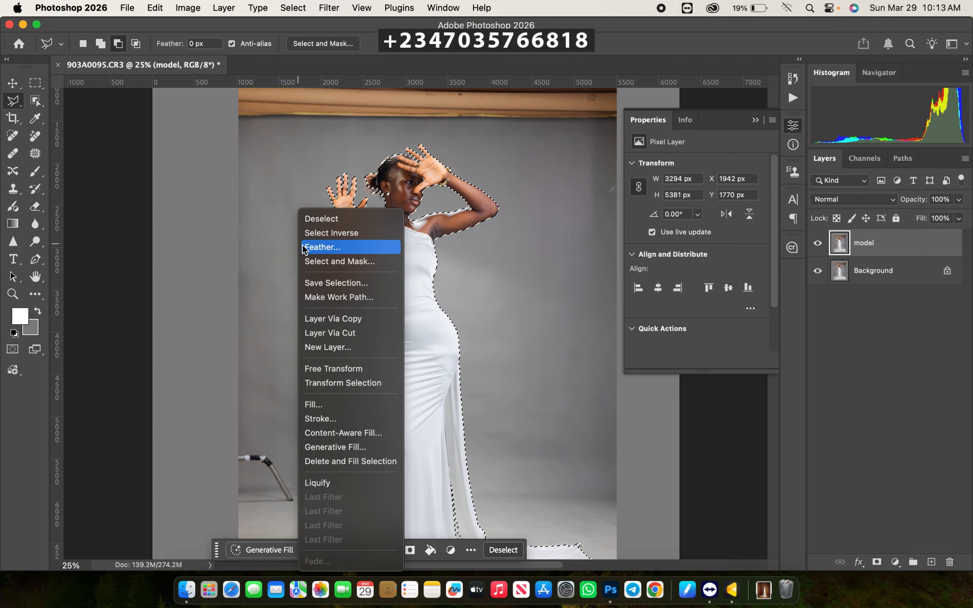
click(334, 252)
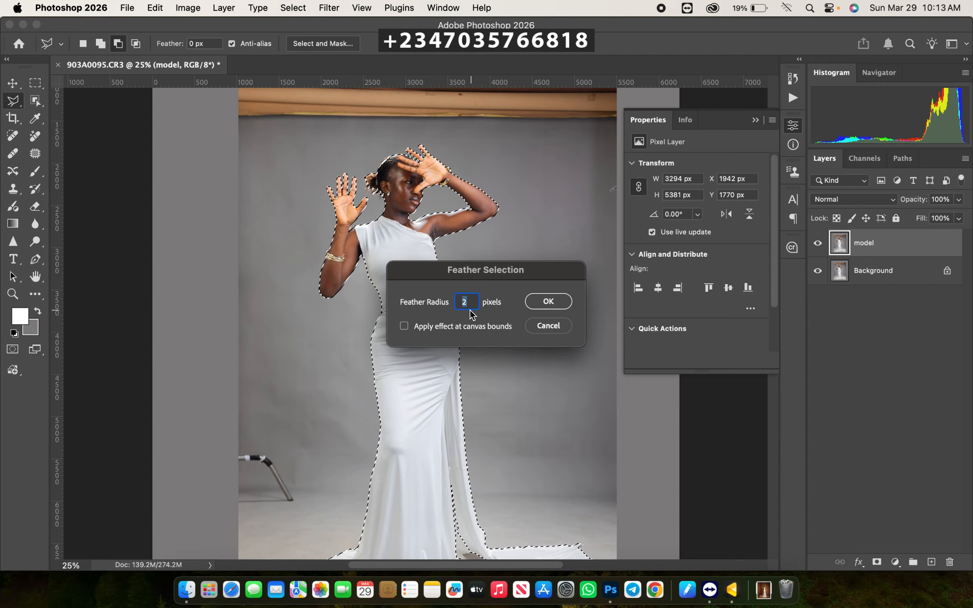
click(544, 304)
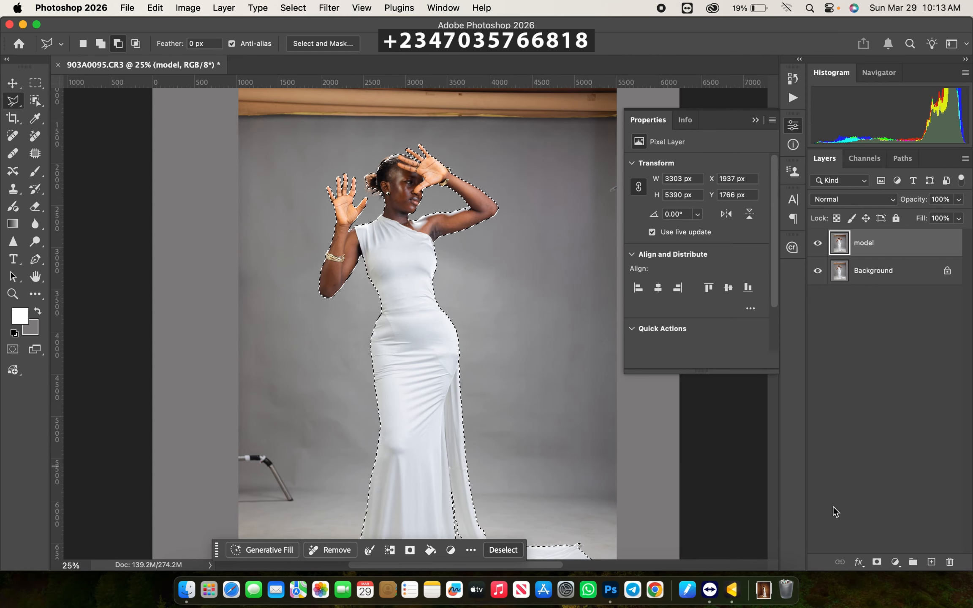
click(877, 562)
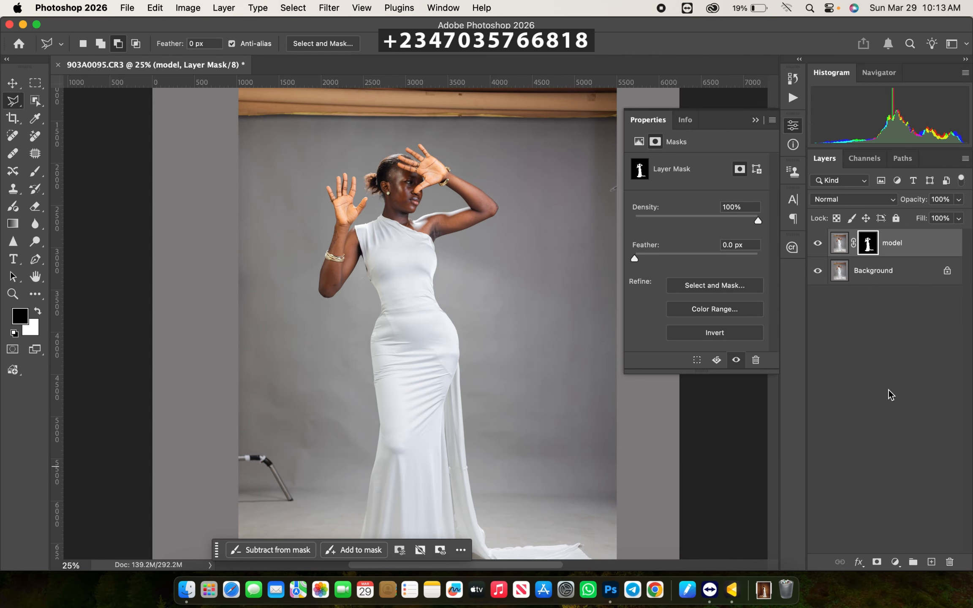
- Duplicate the Background layer beneath the masked model layer
click(872, 274)
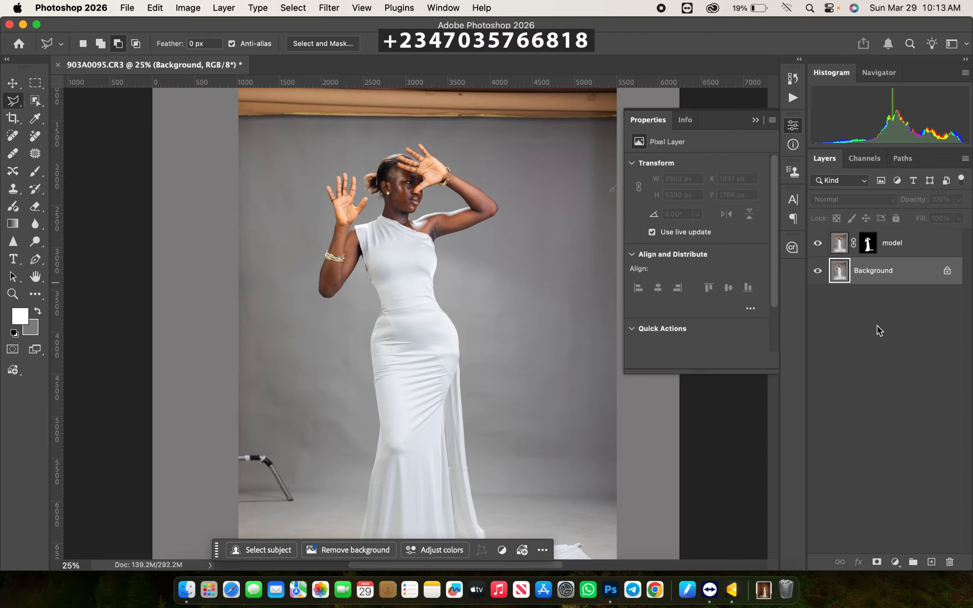
key(super+j)
key(super+minus)
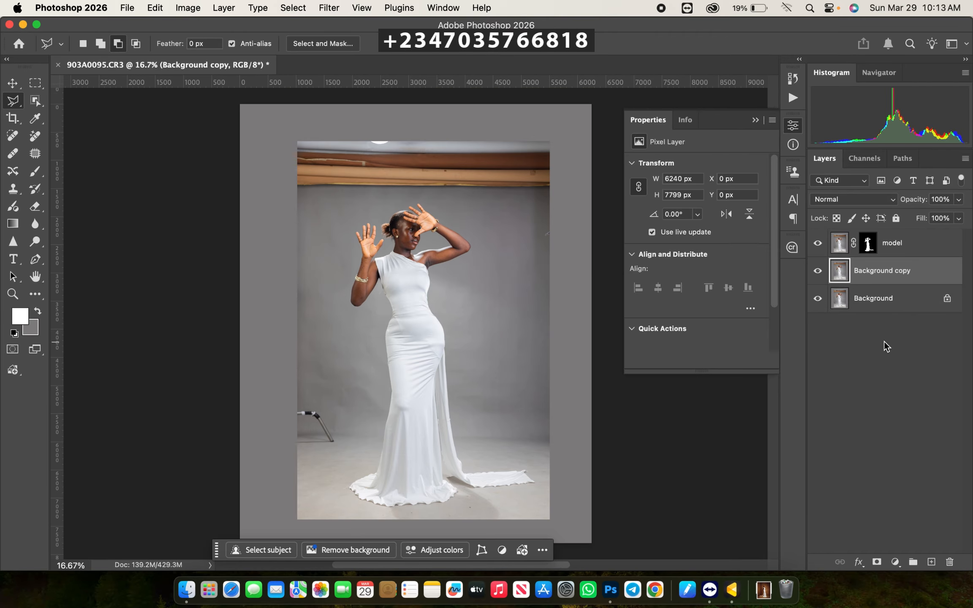
- Load the model layer's mask as a selection on the Background copy and expand it by 8 pixels
super+click(868, 246)
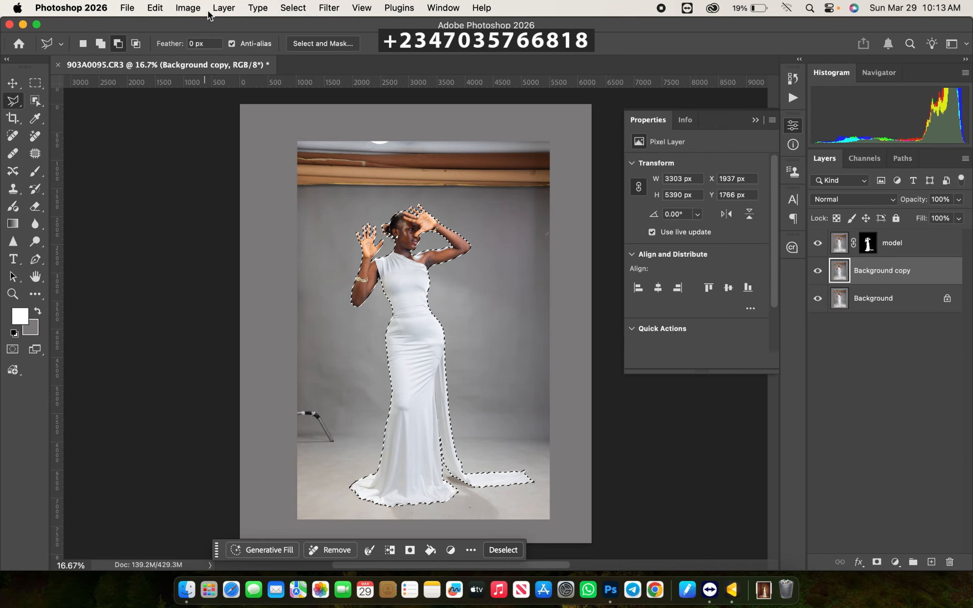
click(291, 9)
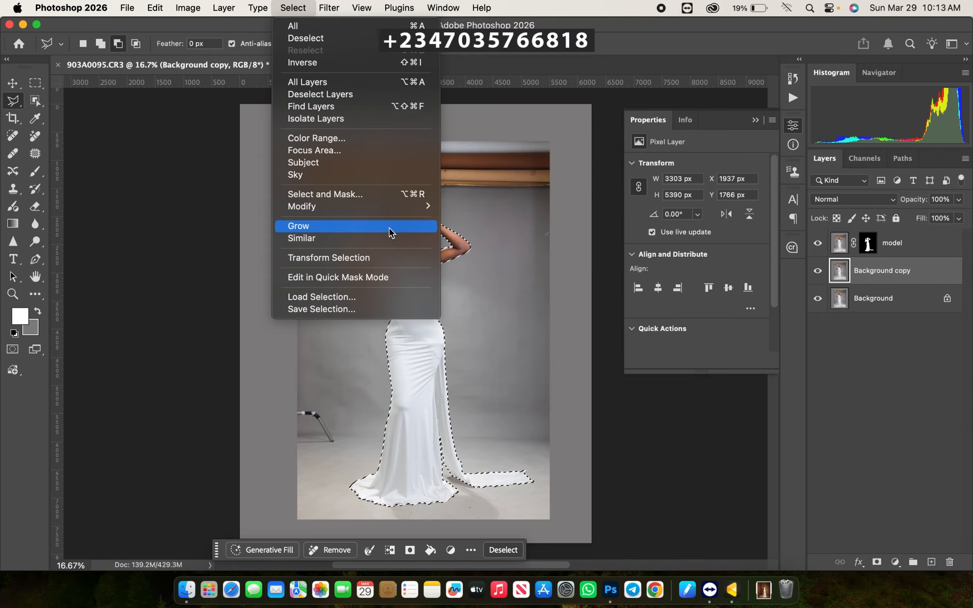
mouse_move(390, 206)
click(465, 233)
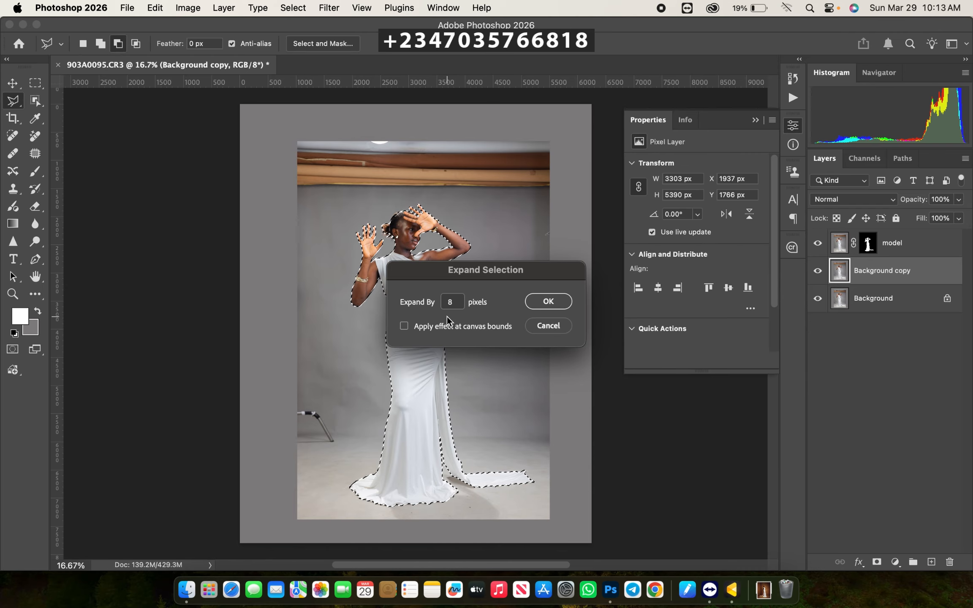
key(Return)
- Examine the expanded selection's edge around the woman's waist and hip
key(super+equal)
key(super+equal)
key(super+equal)
key(super+equal)
key(super+equal)
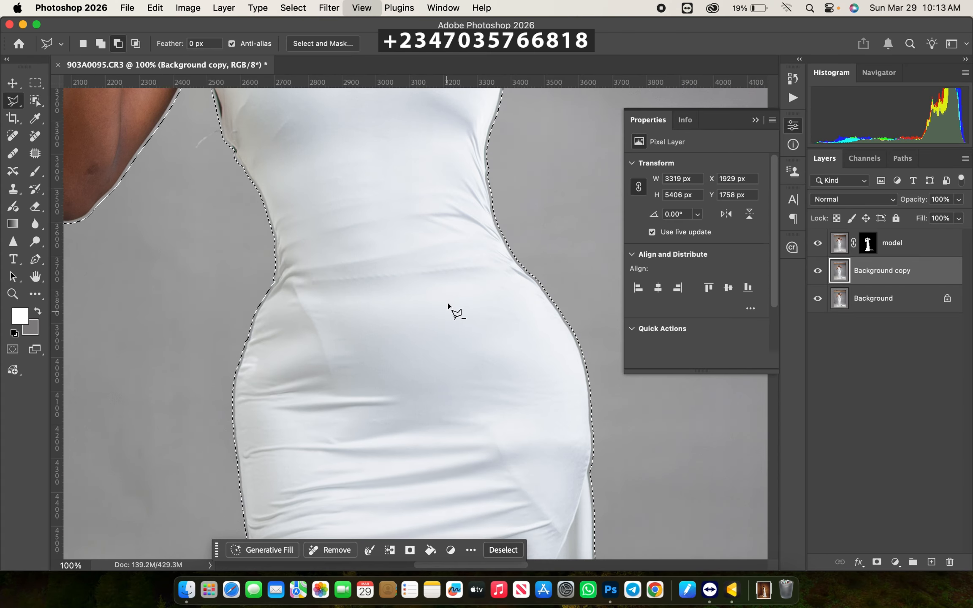
key(super+equal)
drag(430, 239, 236, 368)
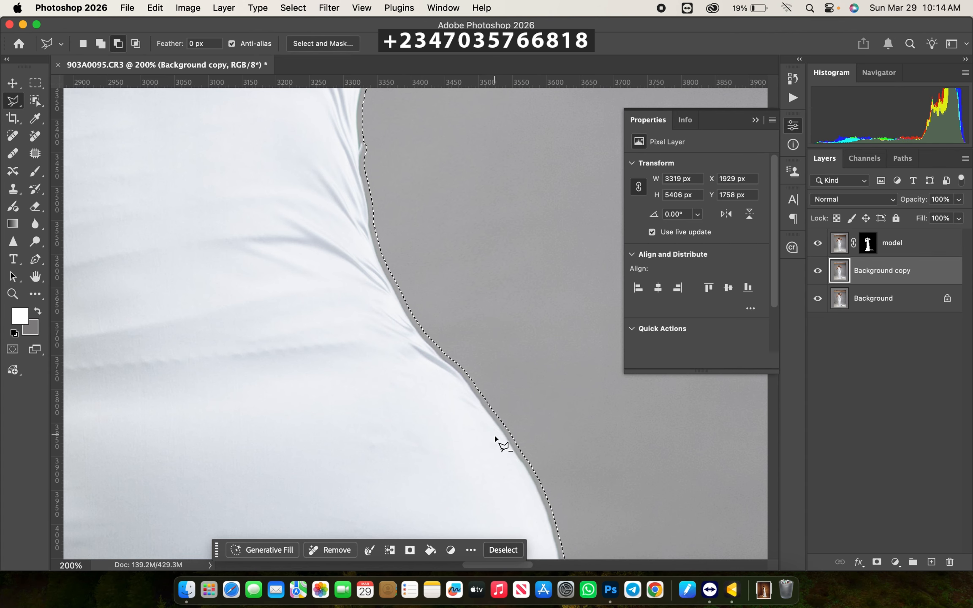
key(super+0)
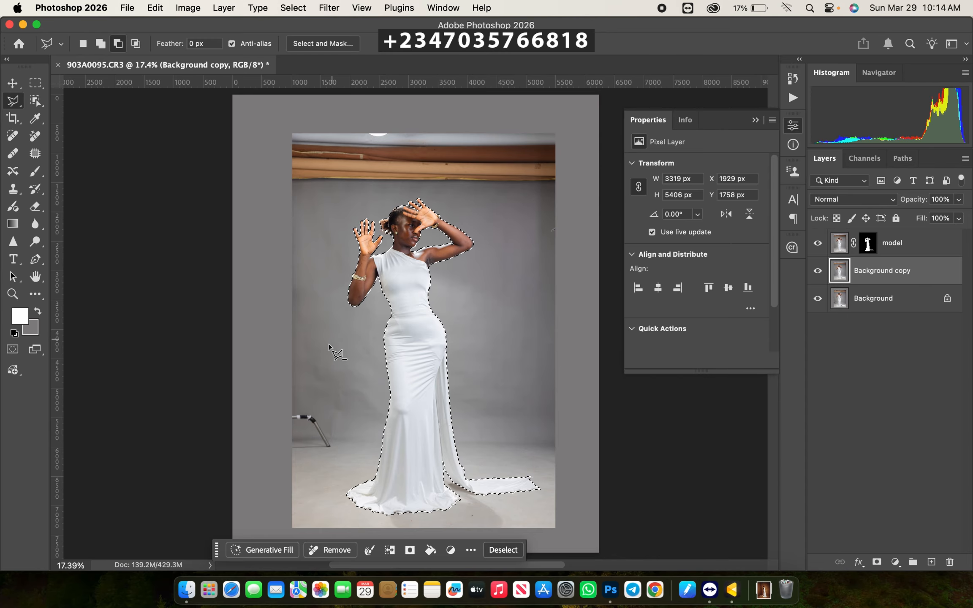
- Add rectangular selections over the upper, left and right borders, the bottom strip and the chair, keeping the expanded model selection
click(35, 84)
right_click(36, 86)
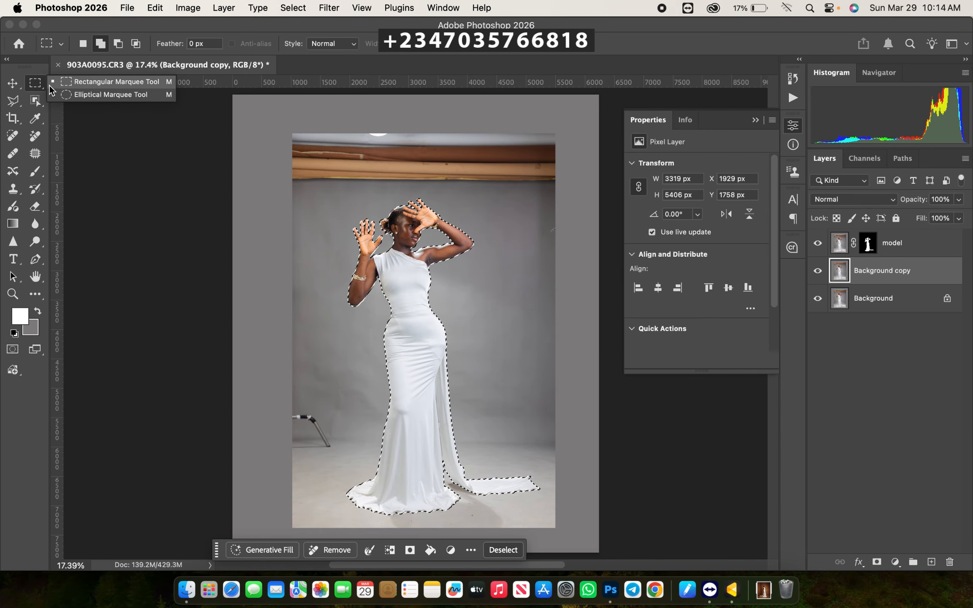
click(77, 85)
key(super+minus)
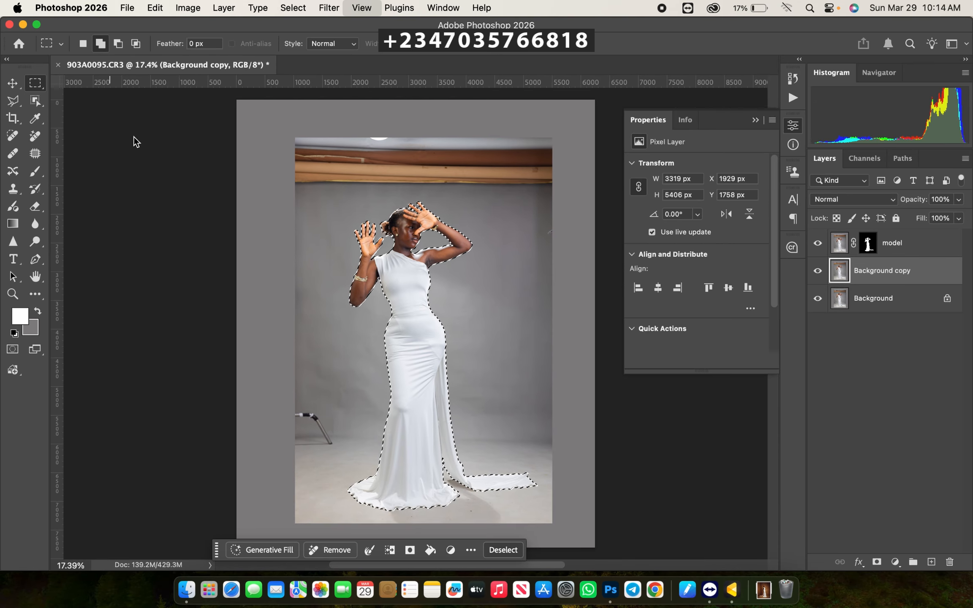
drag(215, 105, 607, 203)
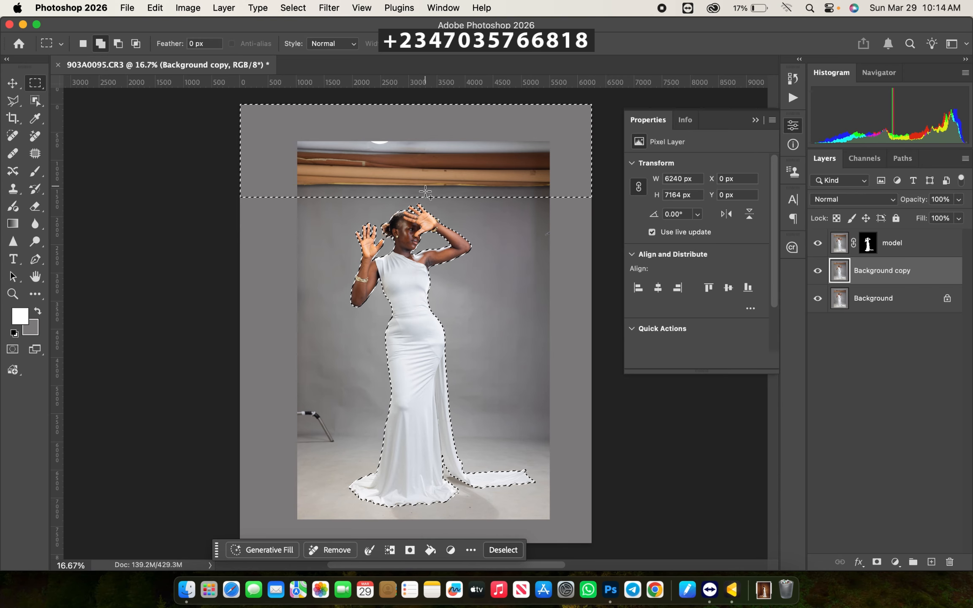
drag(304, 197, 304, 549)
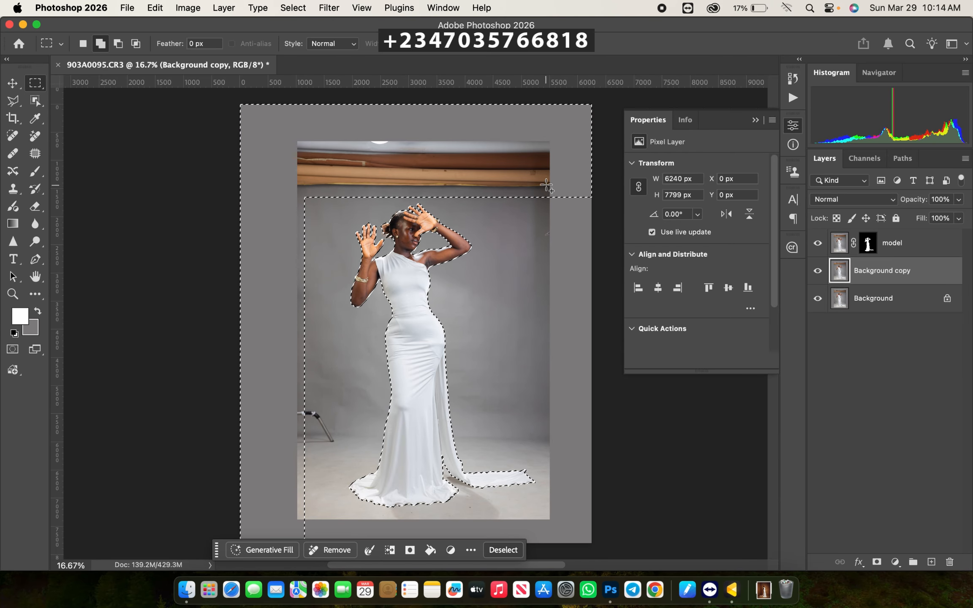
drag(591, 194, 271, 503)
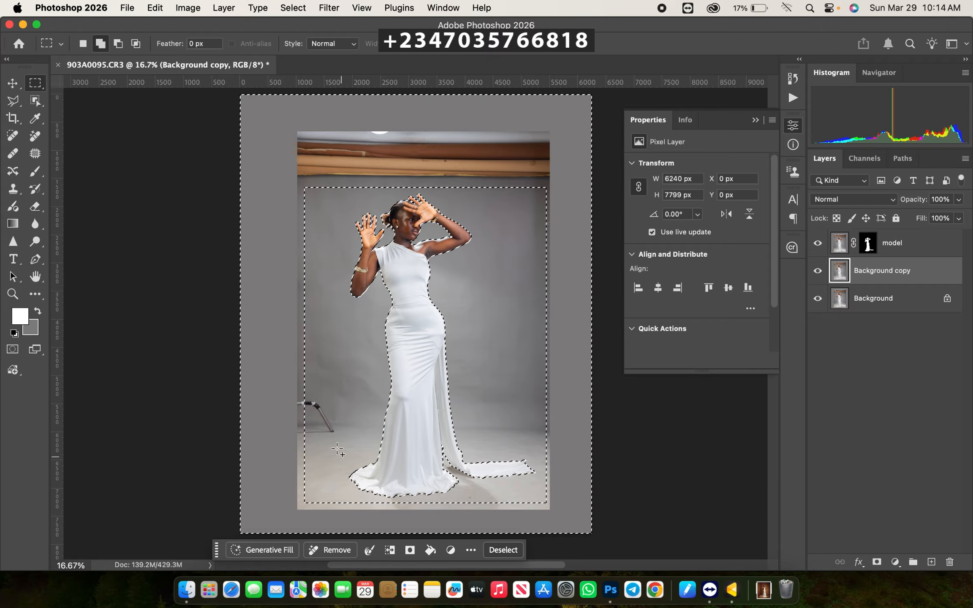
drag(298, 389, 340, 438)
- Fill the selected areas of the Background copy with Content-Aware at 100% opacity in Normal mode and deselect
right_click(321, 258)
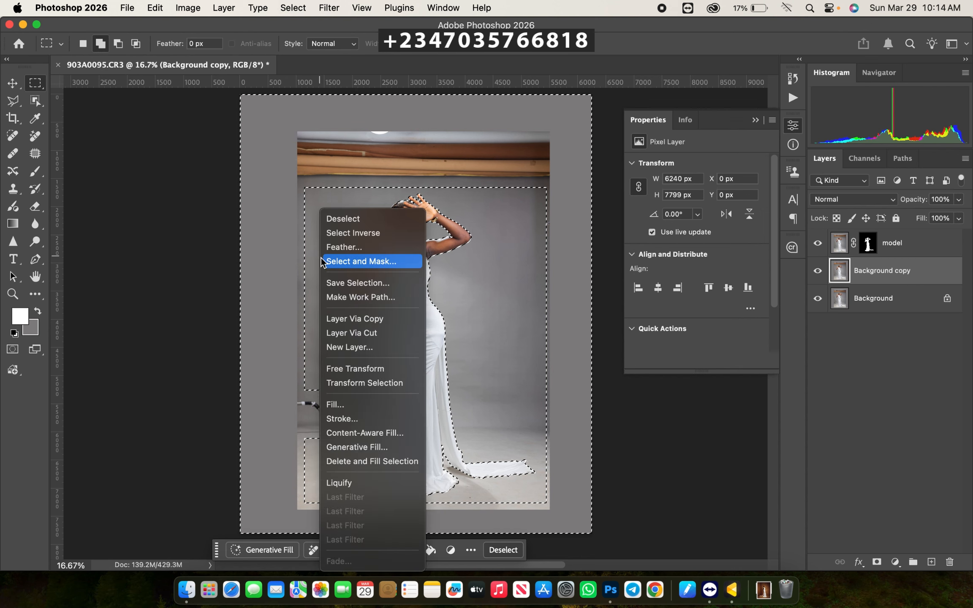
click(369, 406)
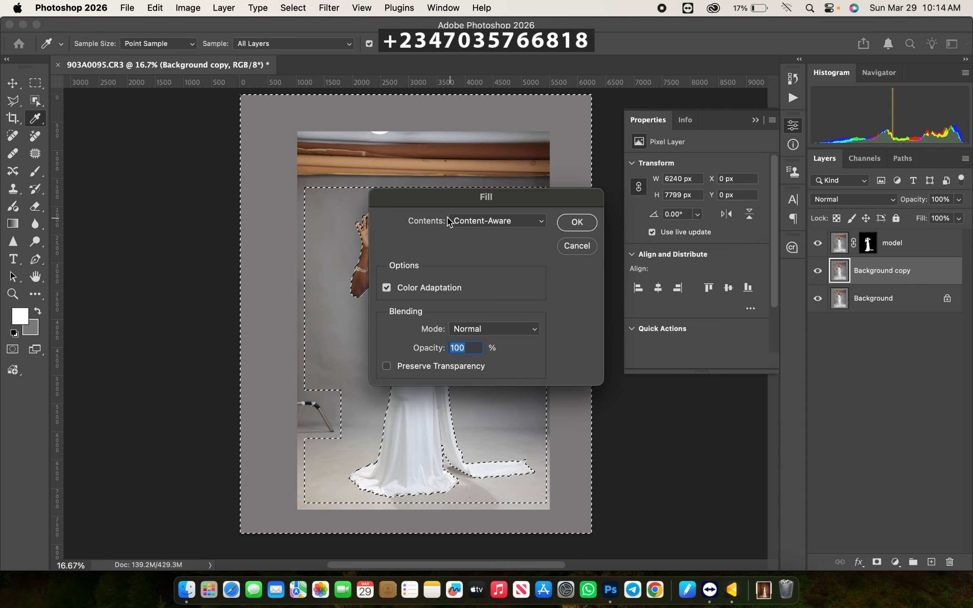
click(572, 223)
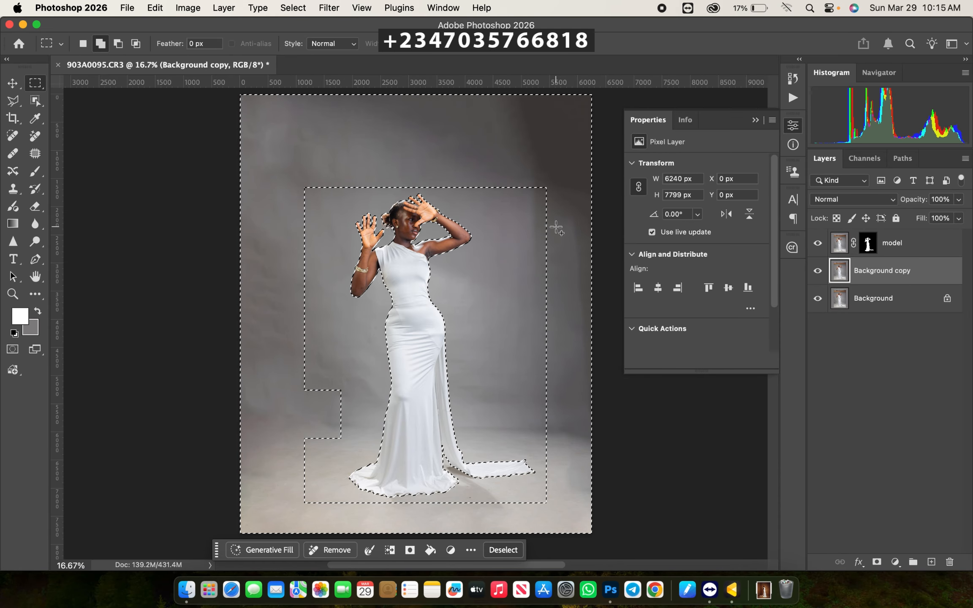
key(super+minus)
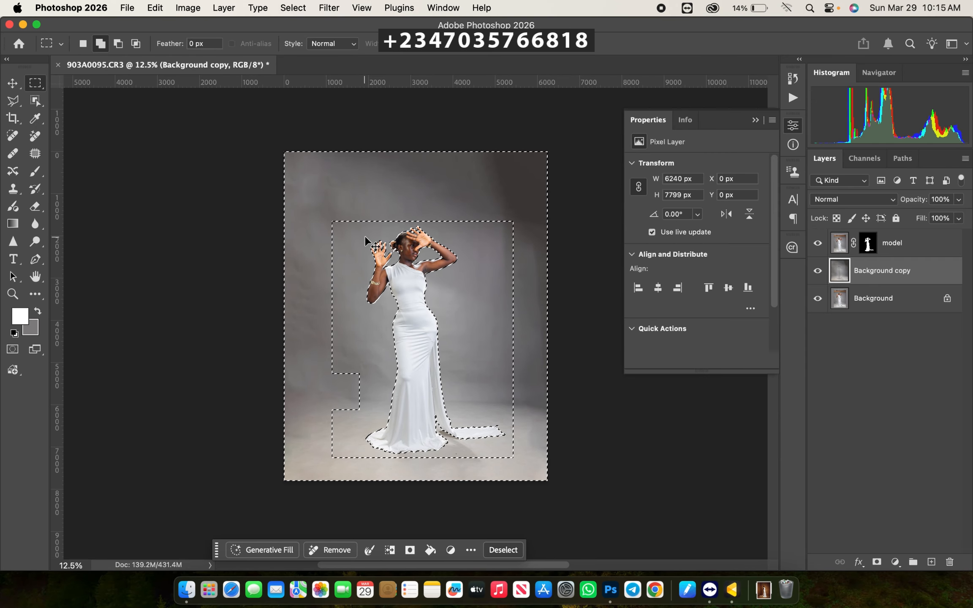
key(super+d)
key(super+plus)
key(super+minus)
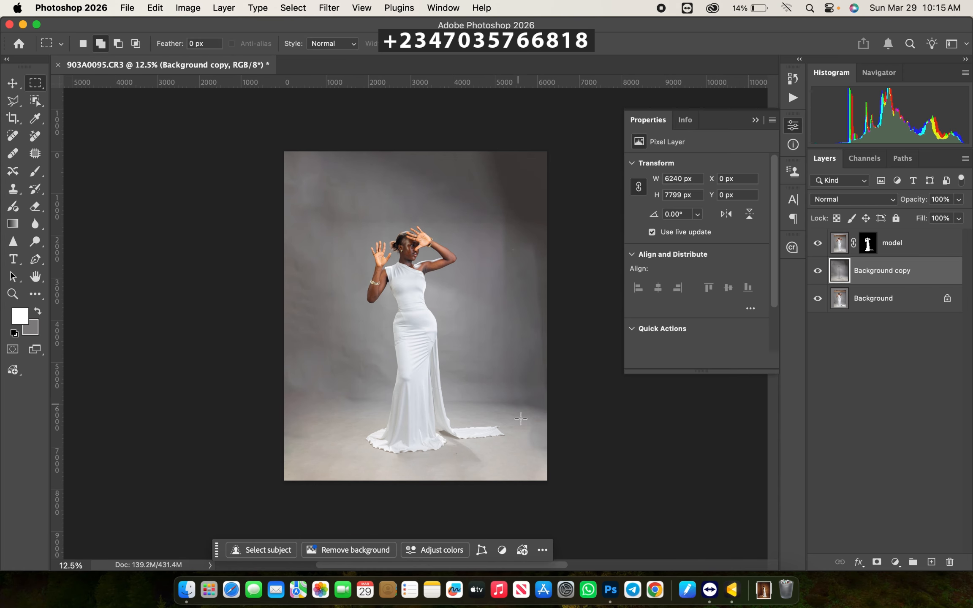
key(super+plus)
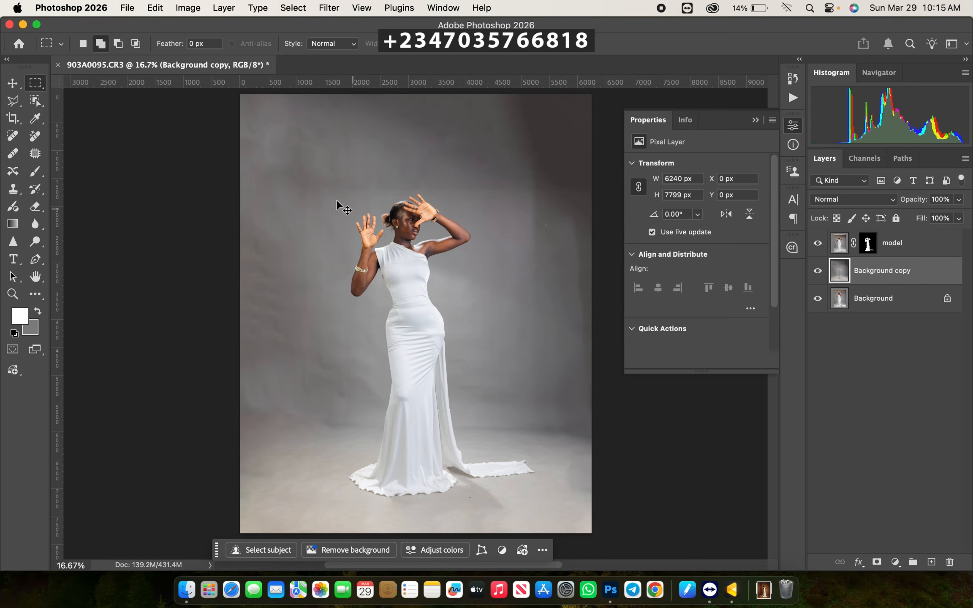
key(super+minus)
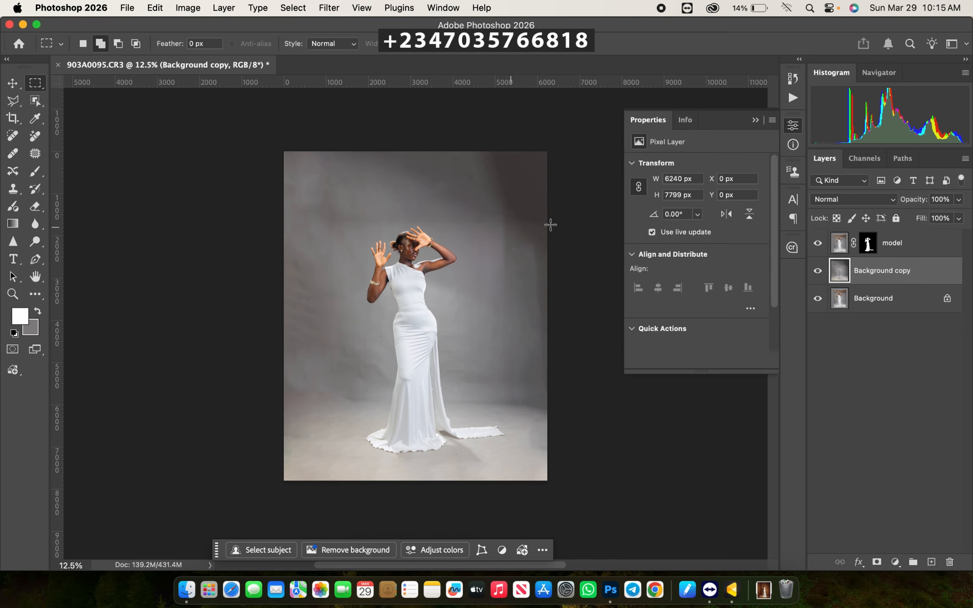
key(super+plus)
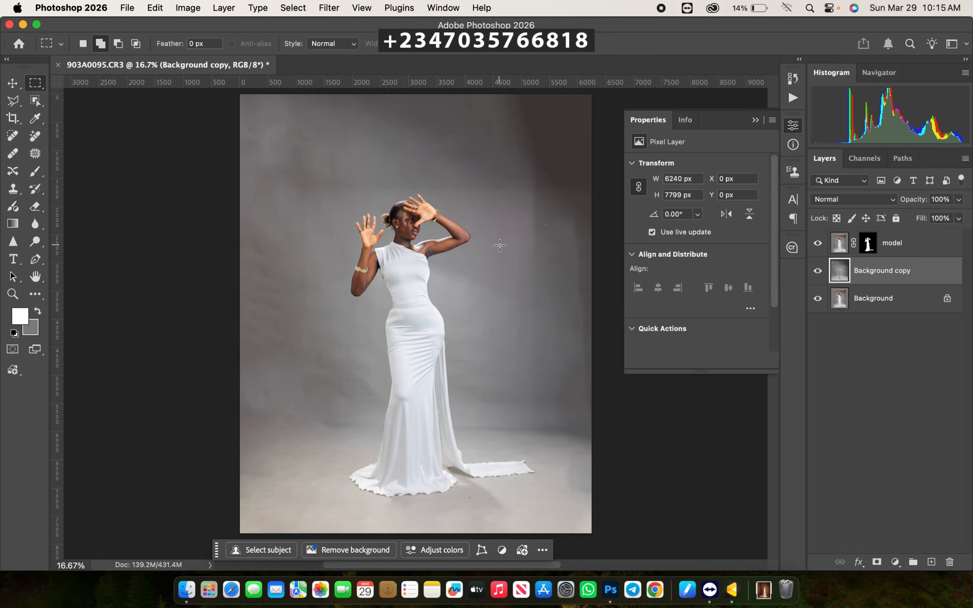
key(super+minus)
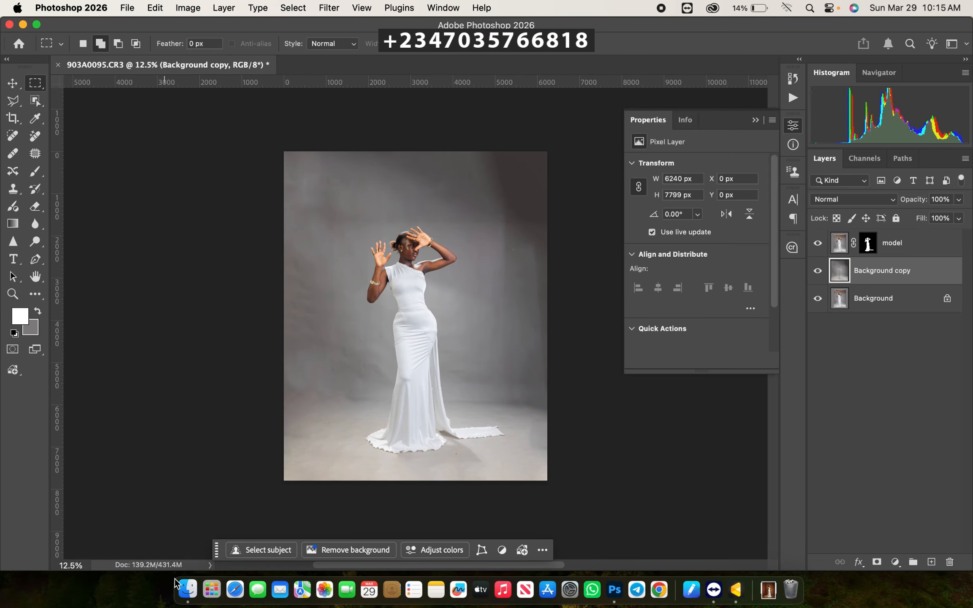
- Switch to Finder and place the red-carpet image ChatGPT Image Mar 28, 2026, 04_29_09 PM.png from Downloads into the portrait document
click(187, 590)
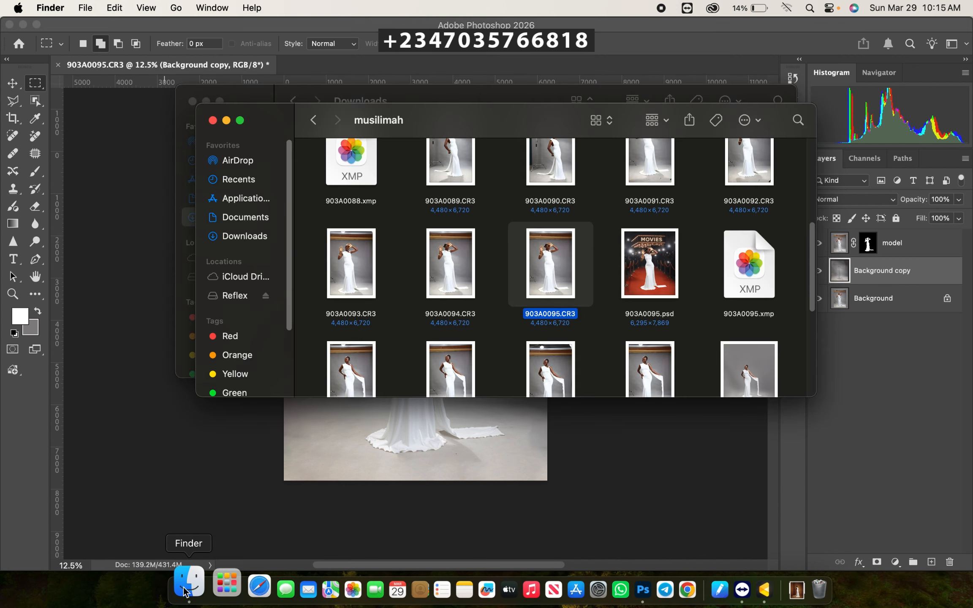
click(437, 101)
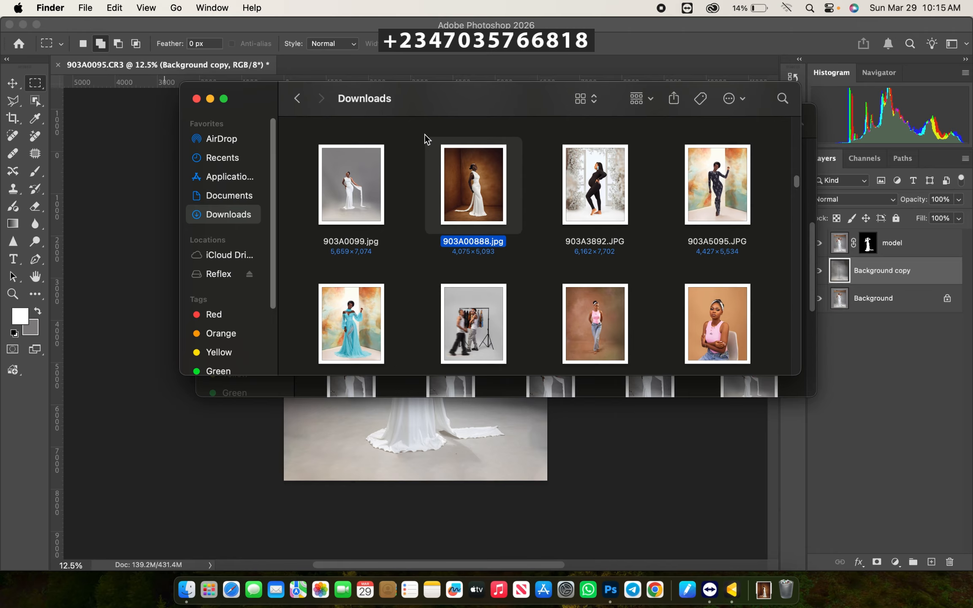
scroll(521, 207, up, 5)
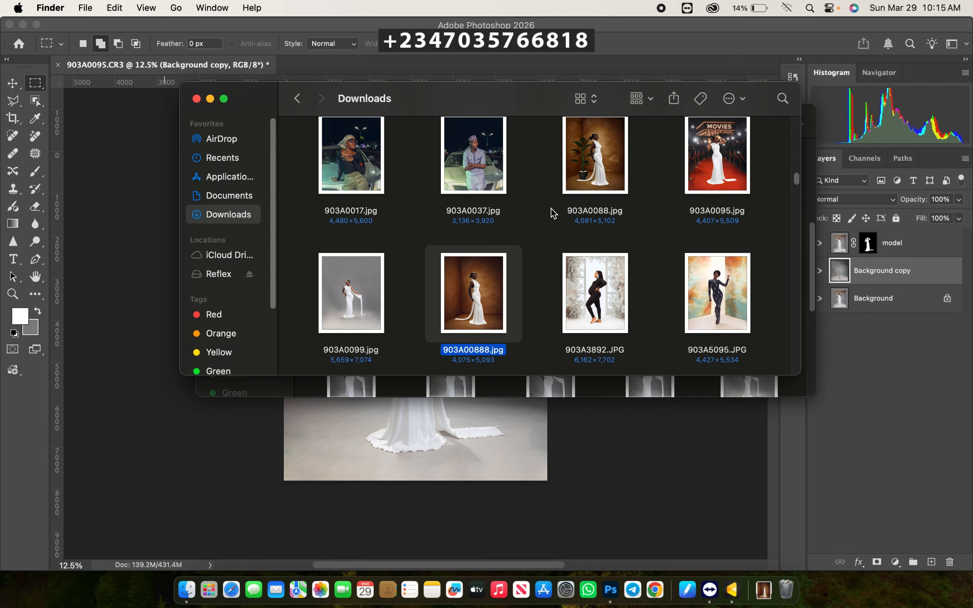
scroll(574, 216, up, 5)
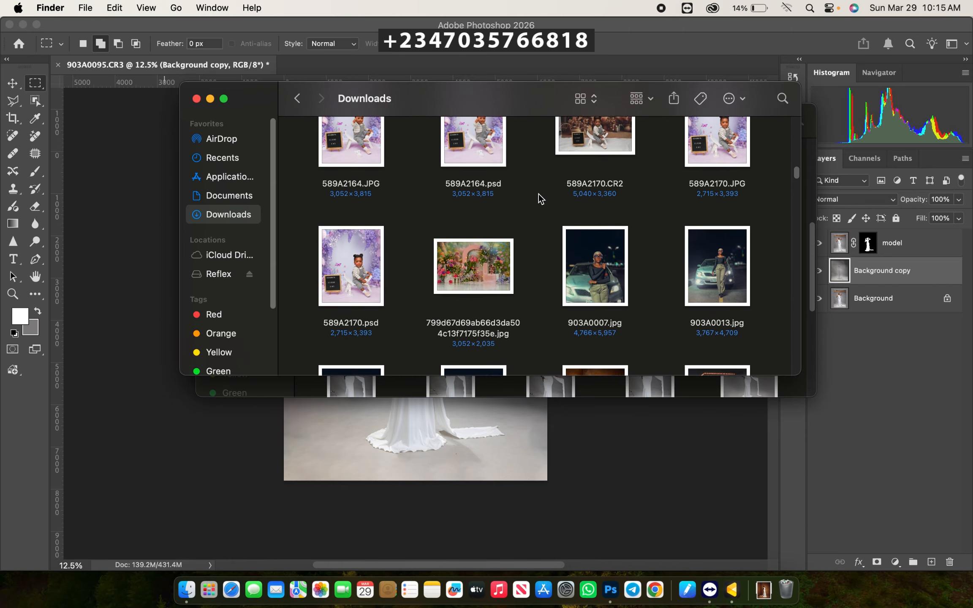
scroll(537, 194, down, 7)
scroll(538, 194, down, 15)
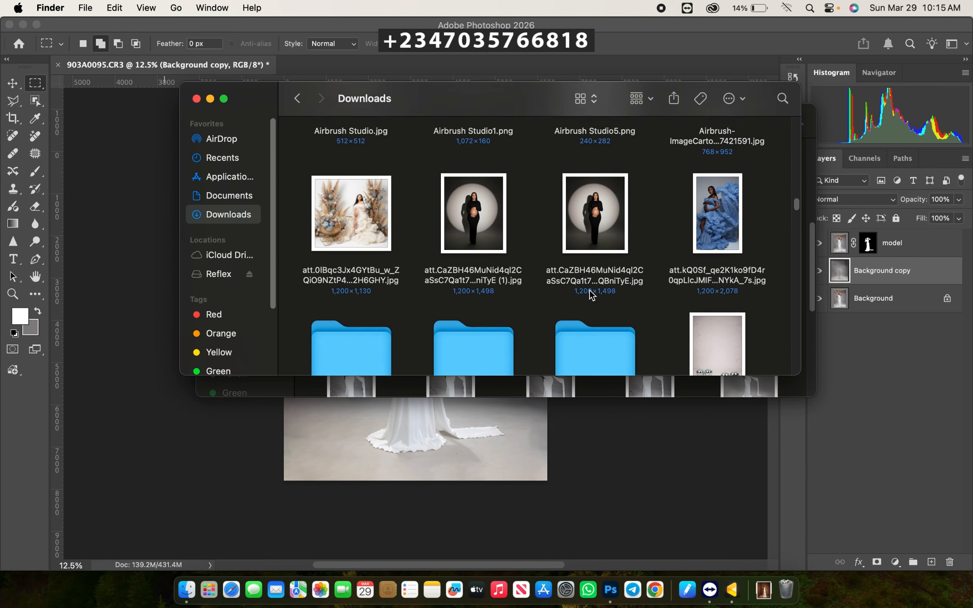
scroll(593, 295, down, 15)
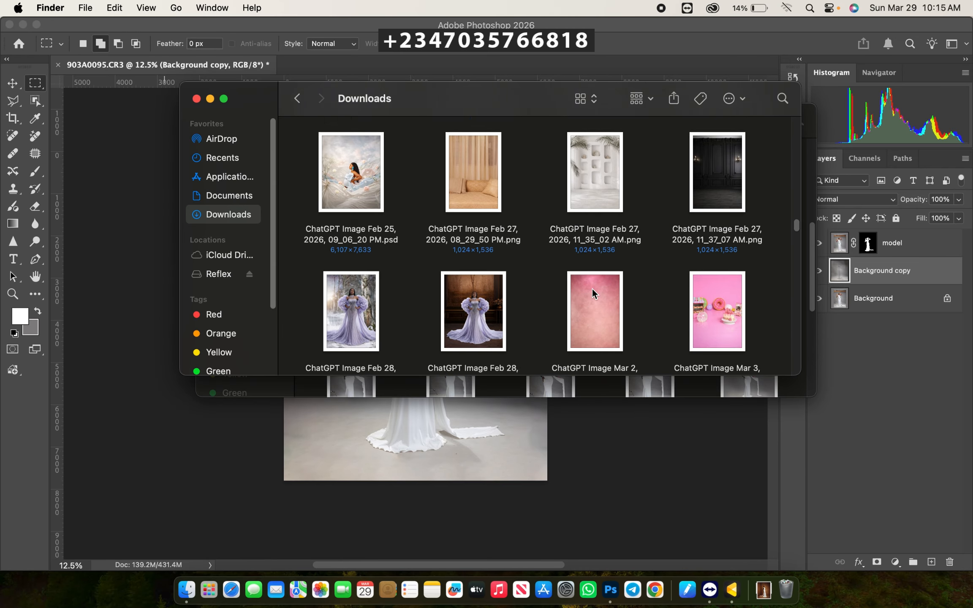
scroll(593, 290, down, 12)
scroll(594, 290, up, 4)
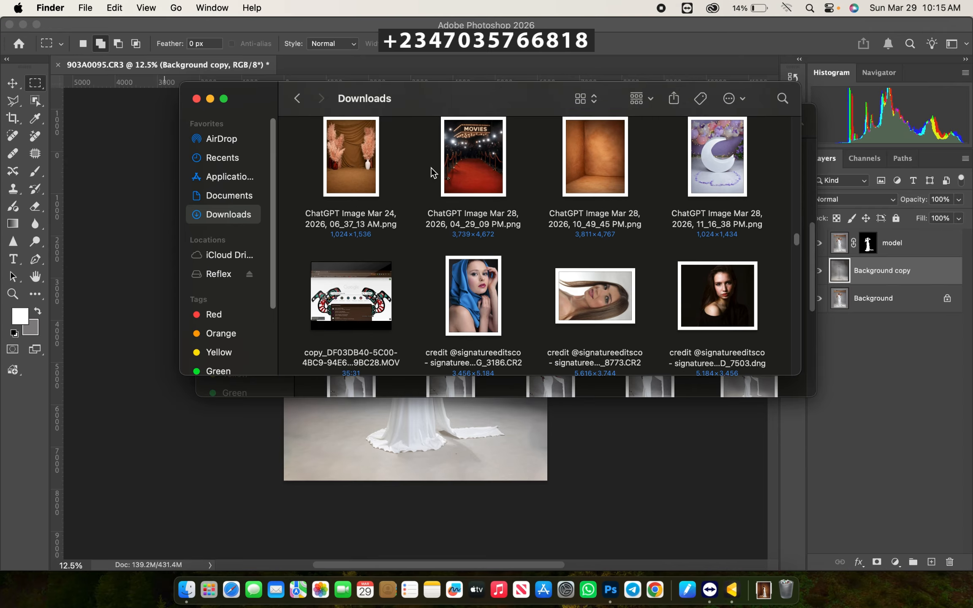
click(466, 181)
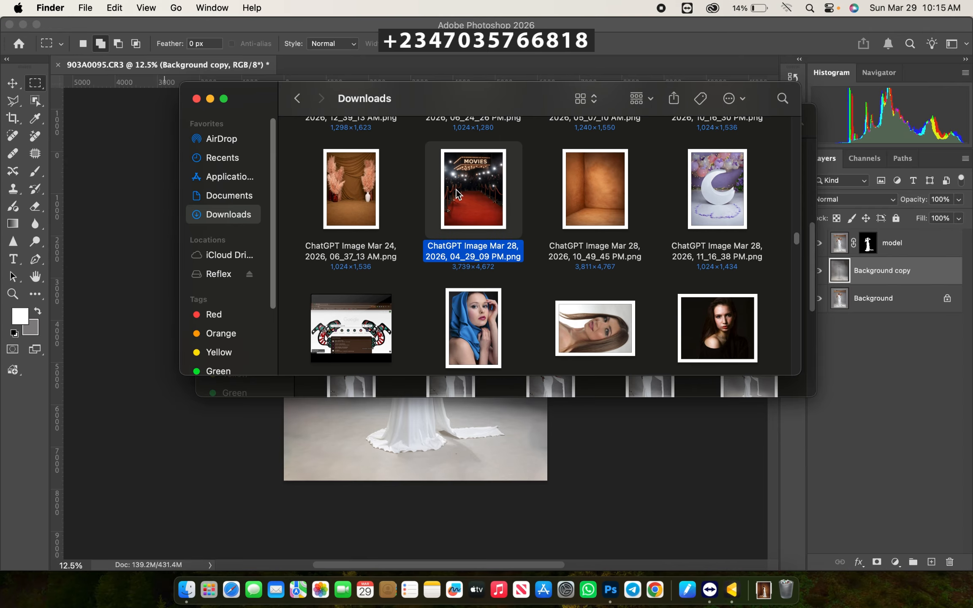
drag(460, 195, 477, 408)
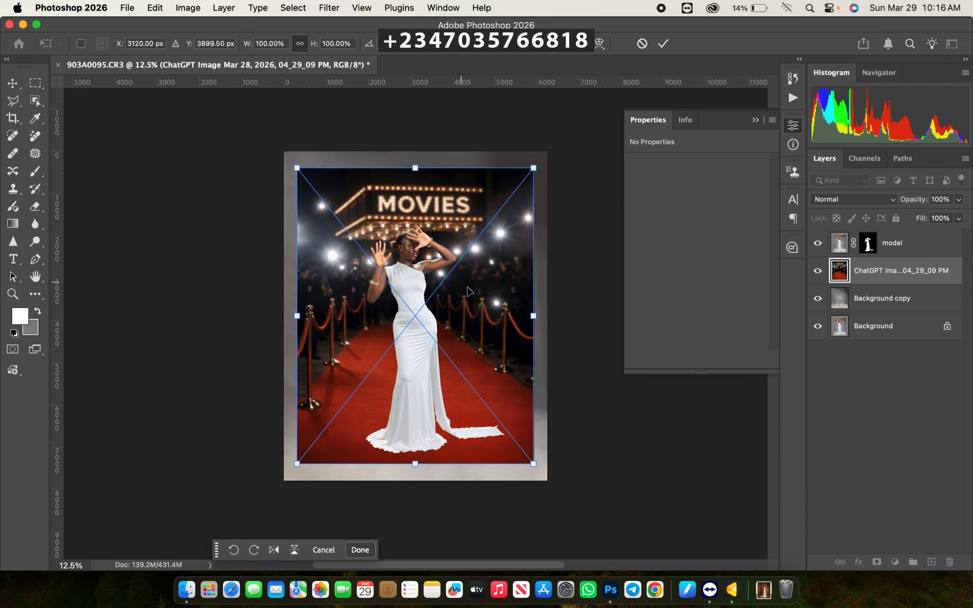
- Scale the placed red-carpet image proportionally to about 120% and centre it so it covers the whole canvas
drag(533, 315, 567, 315)
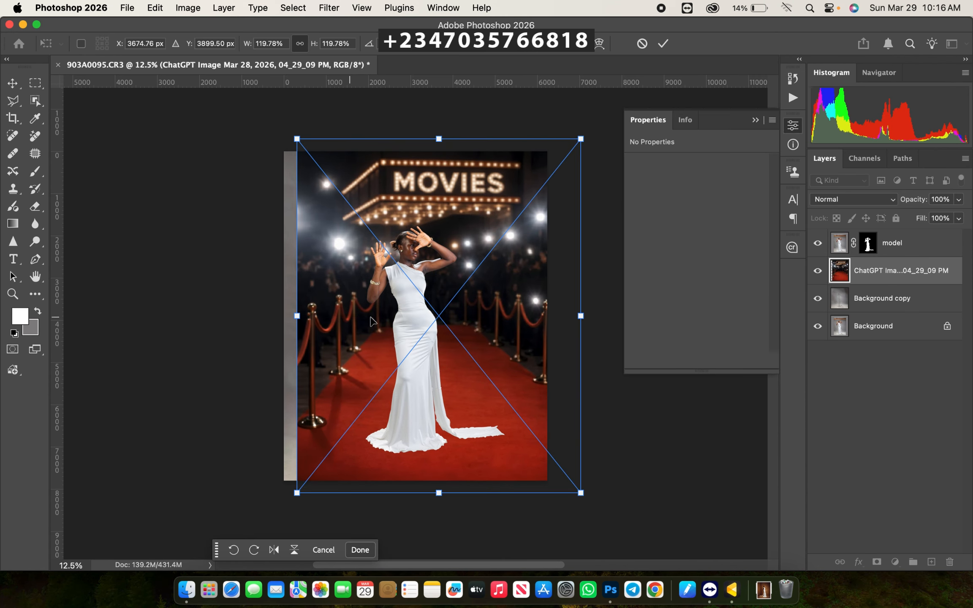
drag(380, 317, 407, 321)
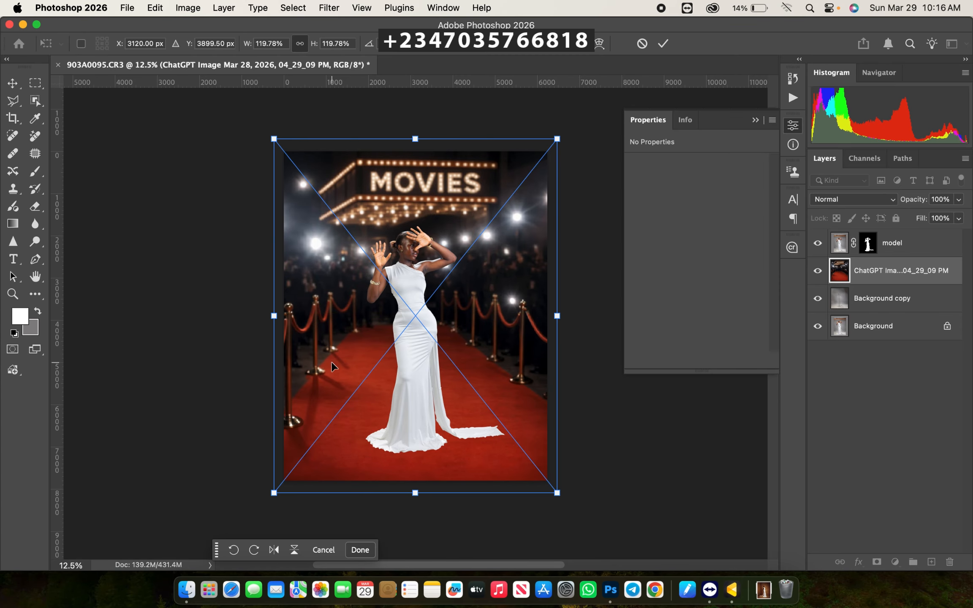
key(m)
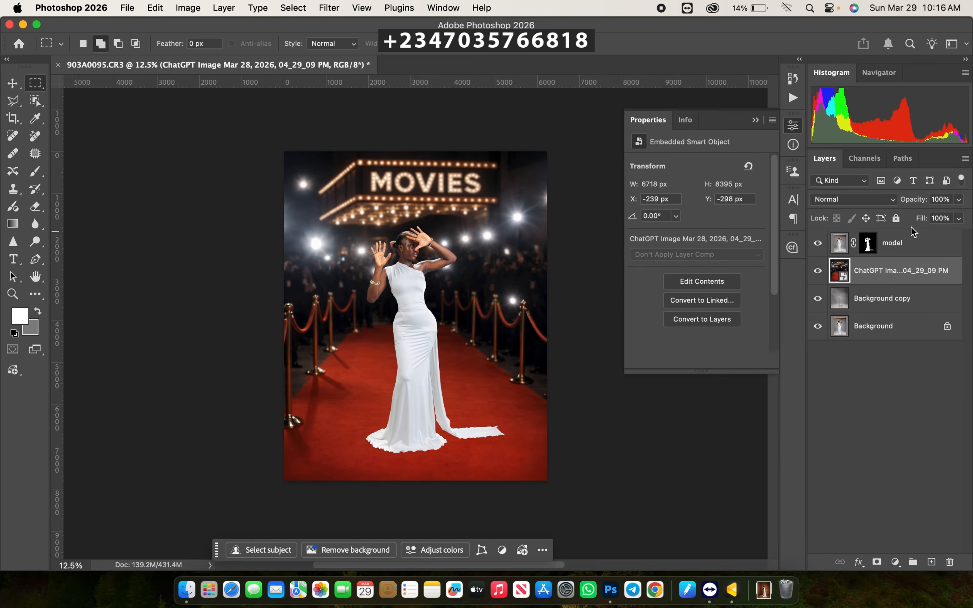
- Duplicate the Background copy layer and place the duplicate between the model layer and the red-carpet image
click(878, 307)
key(super+equal)
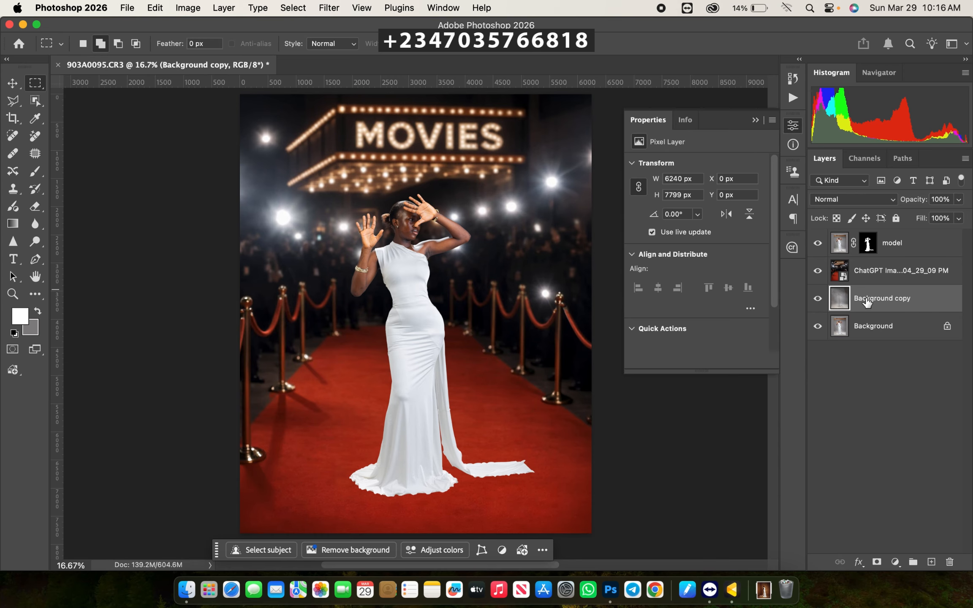
key(super+j)
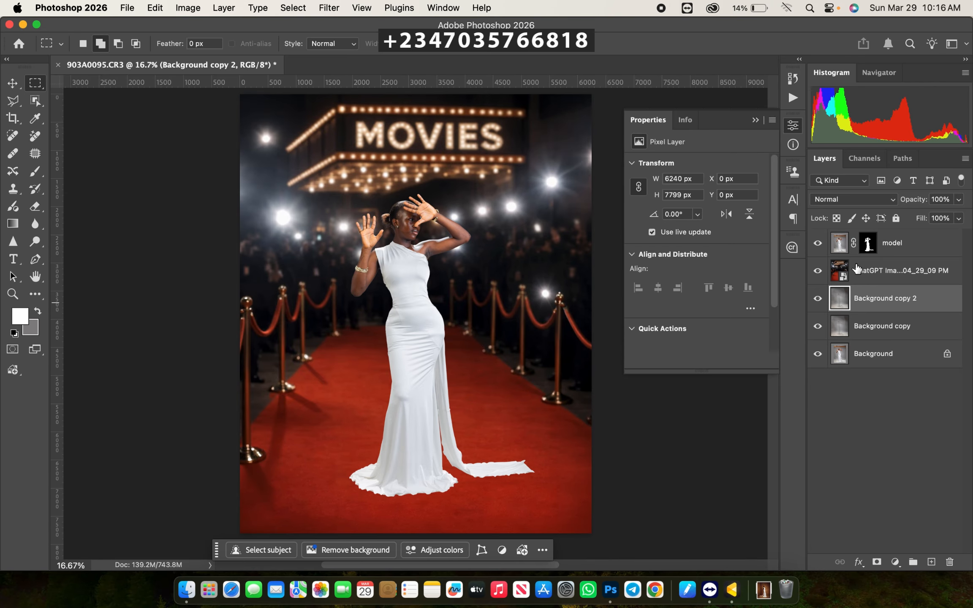
drag(856, 268, 874, 309)
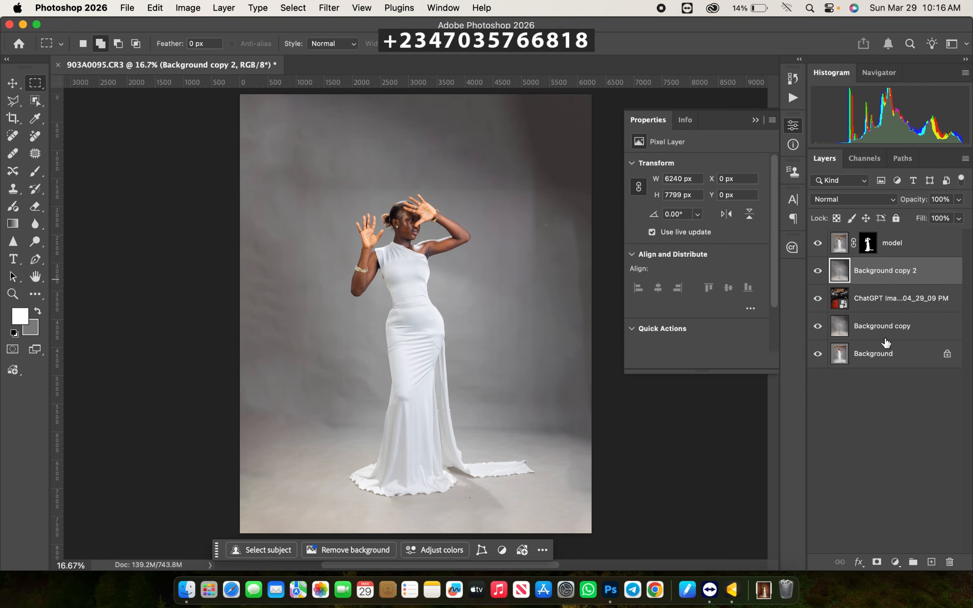
- Set the blend mode of the duplicated background layer above the red-carpet image to Multiply
key(super+minus)
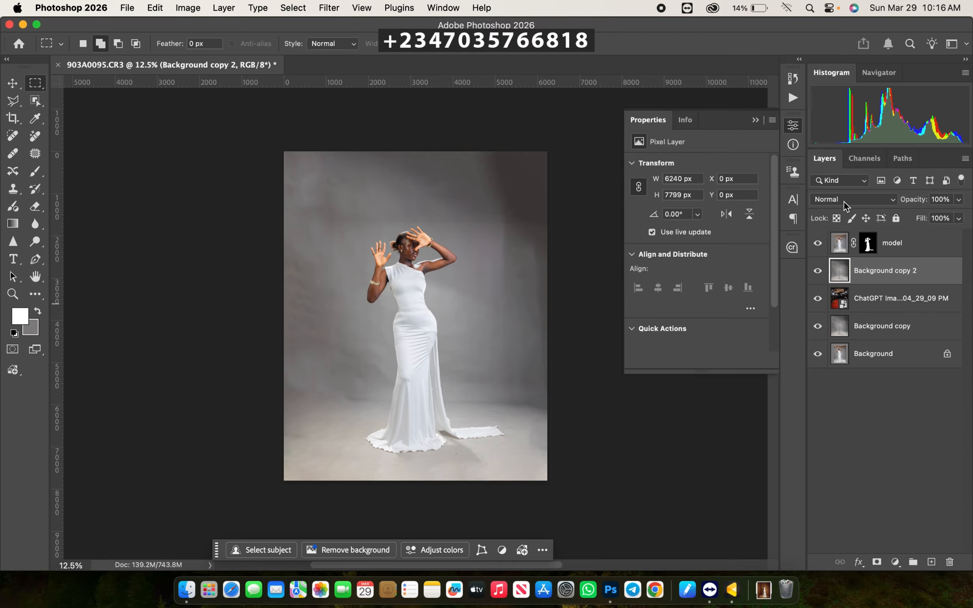
click(841, 200)
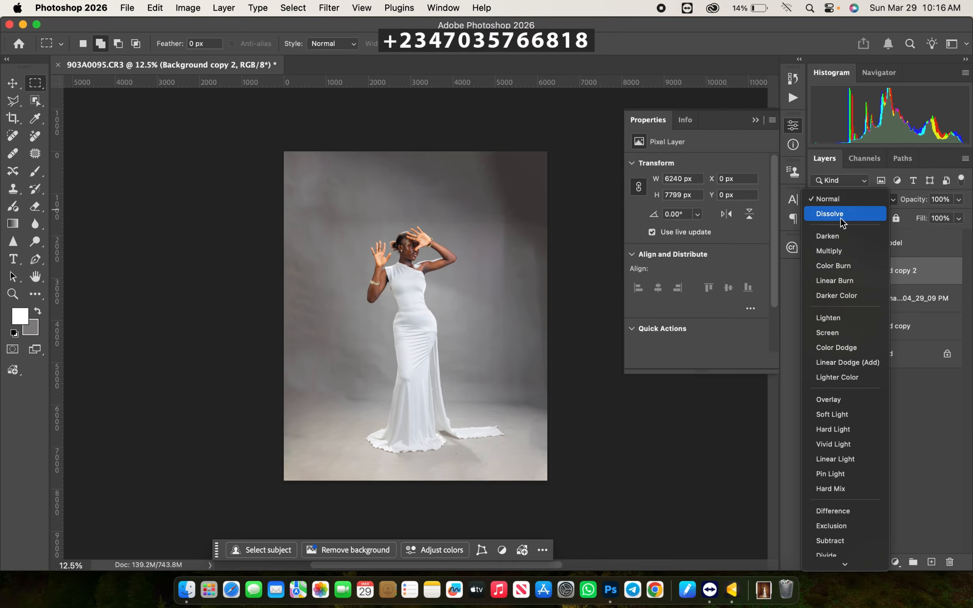
click(830, 253)
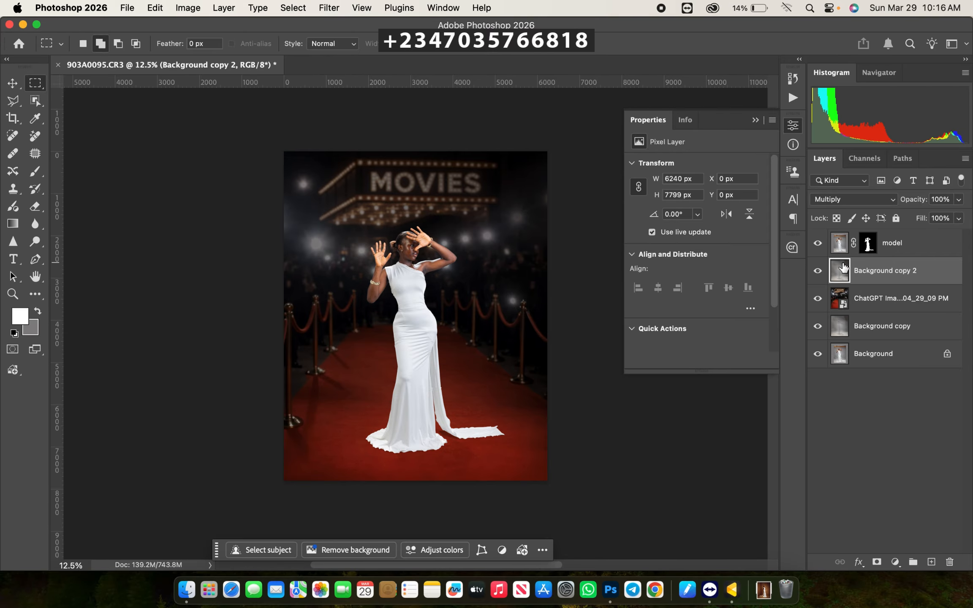
- Apply Levels to the multiplied Background copy 2 layer, setting the black input to 79 and pulling the white input below 190
key(super+plus)
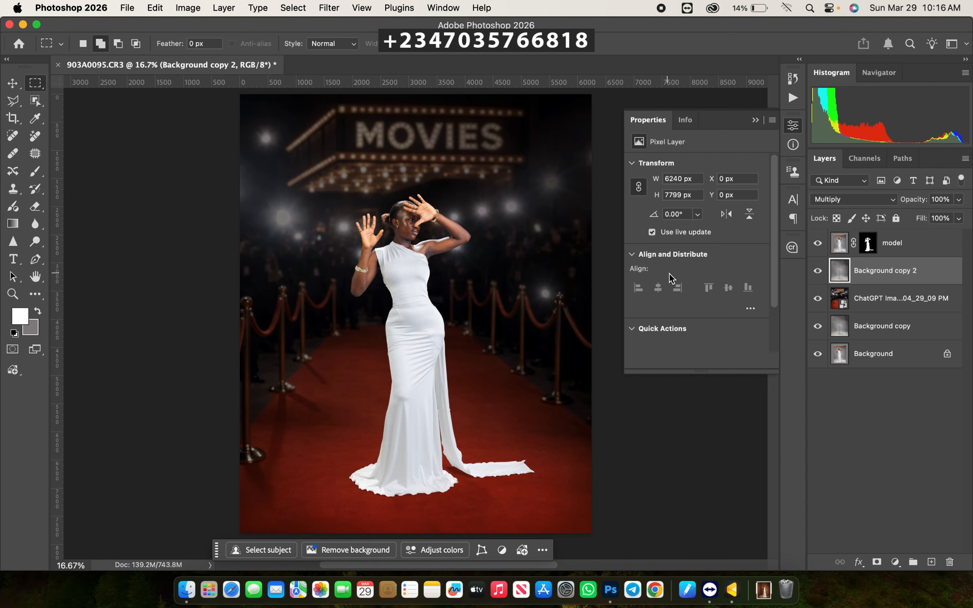
key(super+l)
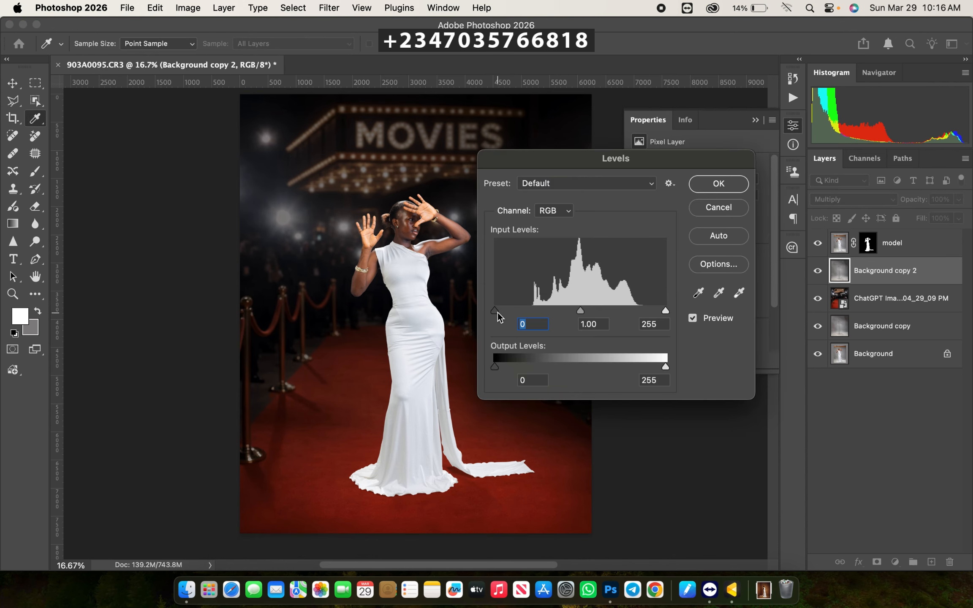
drag(497, 312, 545, 312)
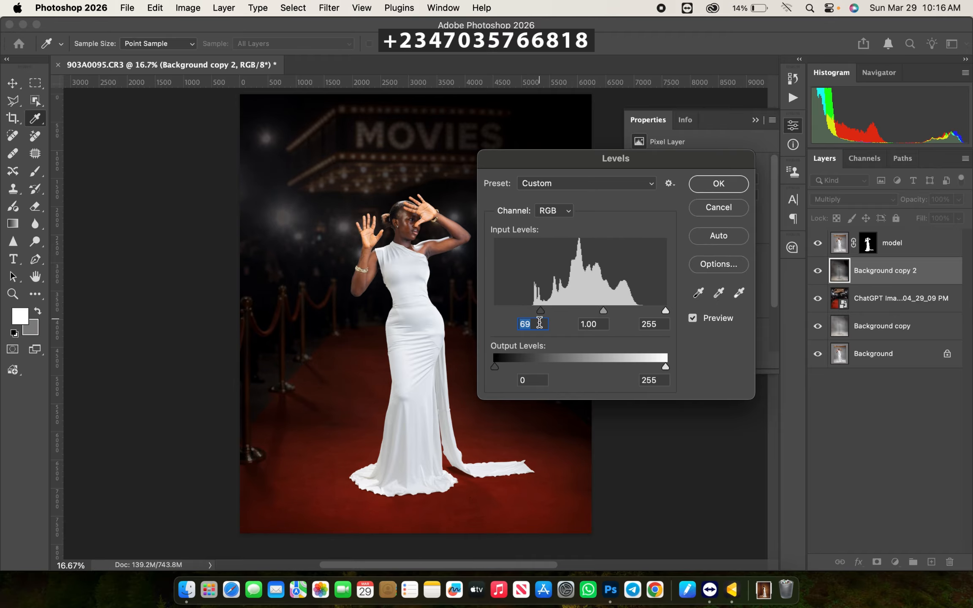
drag(384, 434, 275, 285)
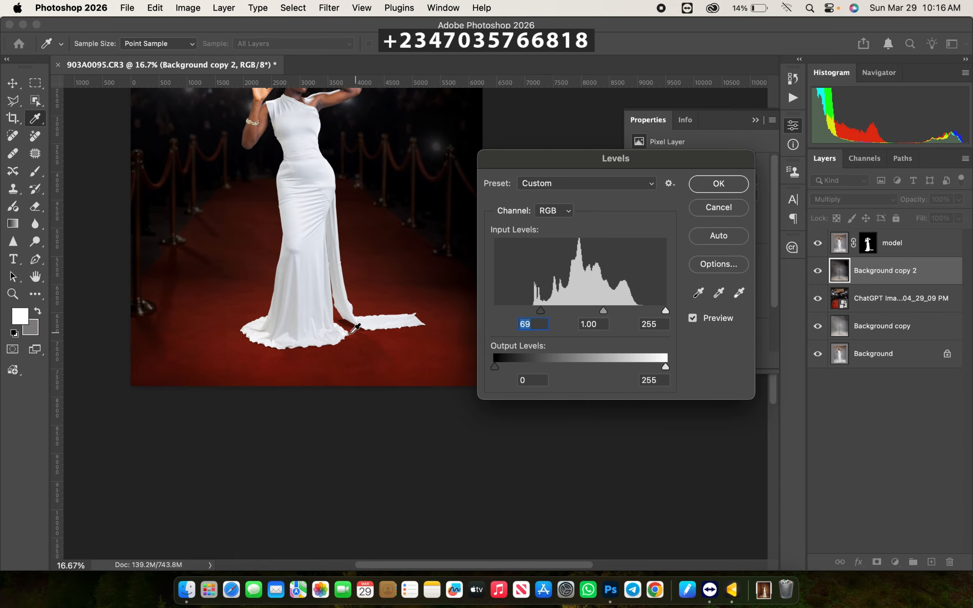
key(super+minus)
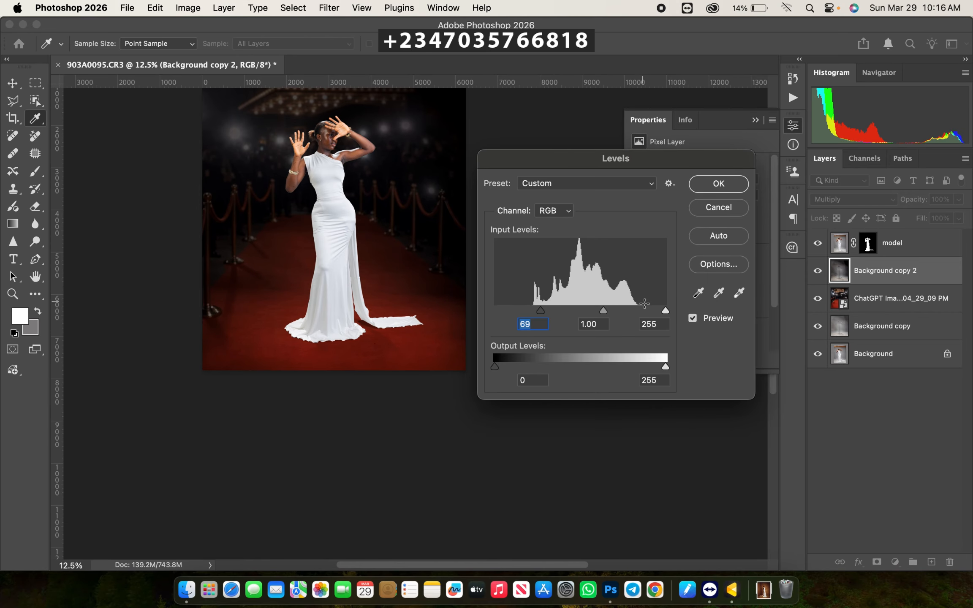
drag(662, 311, 622, 310)
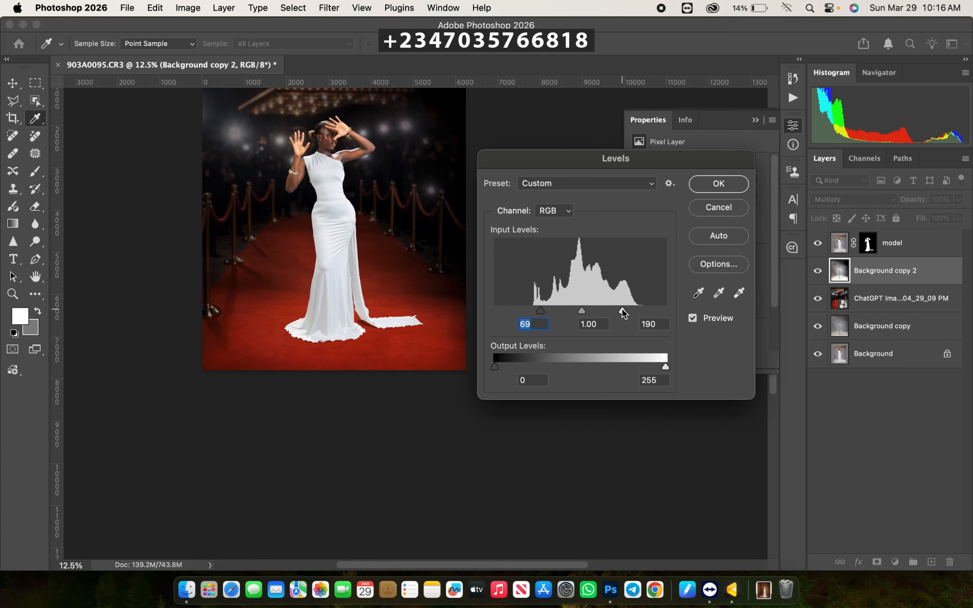
drag(542, 311, 548, 310)
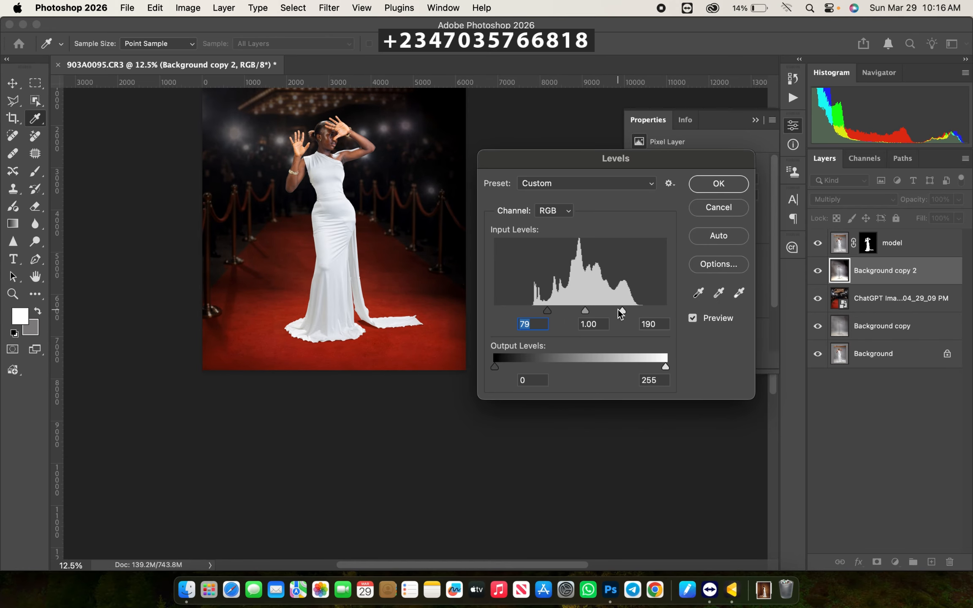
drag(622, 310, 612, 311)
key(Return)
- Add a layer mask to Background copy 2 and invert it to black
key(super+minus)
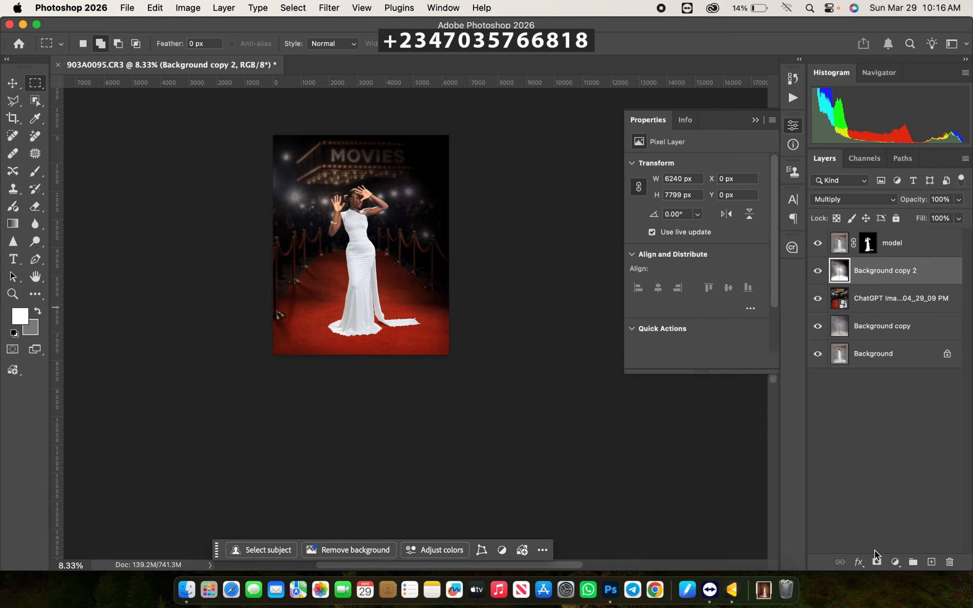
click(876, 562)
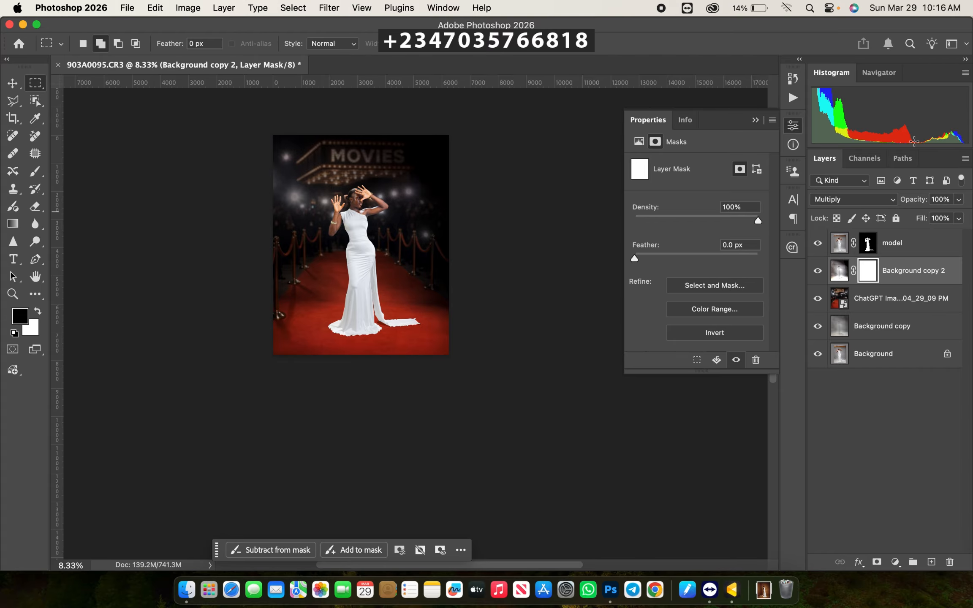
key(super+i)
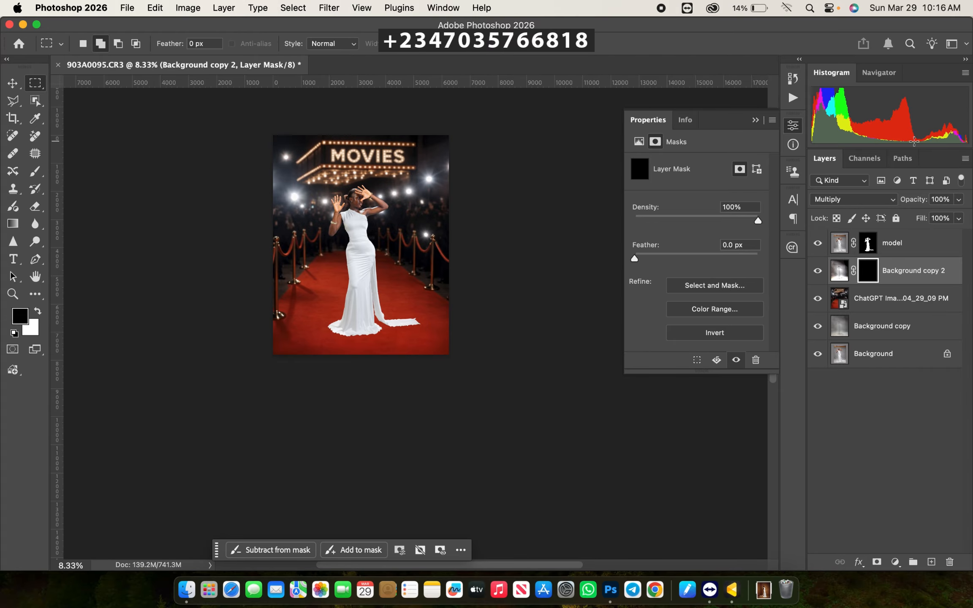
- Paint white on the Background copy 2 mask with a 900 px brush along the dress hem and train to reveal the floor shadow
key(super+equal)
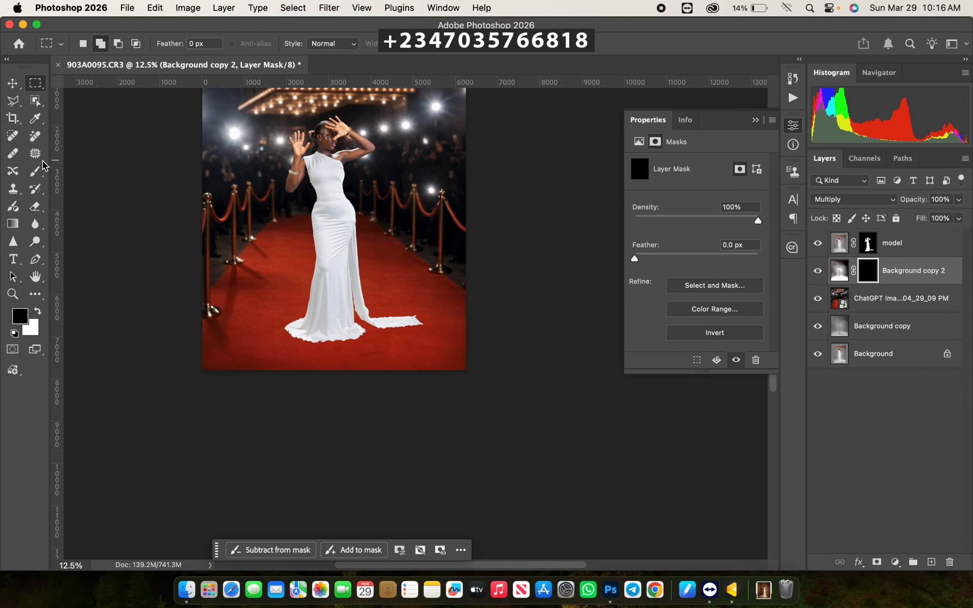
click(35, 172)
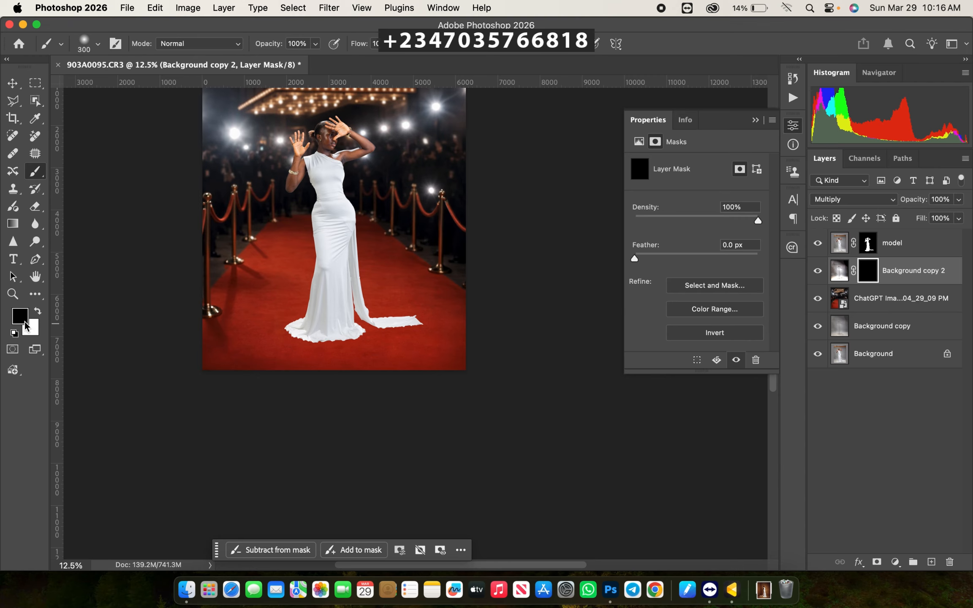
click(38, 312)
key(bracketright)
key(bracketright)
key(bracketright)
key(bracketright)
mouse_move(340, 331)
mouse_down()
mouse_move(312, 328)
mouse_move(322, 334)
mouse_up()
- Compare the carpet around the dress hem with Background copy 2 hidden and shown, and inspect how the model blends into the whole scene
key(super+plus)
key(super+plus)
key(super+plus)
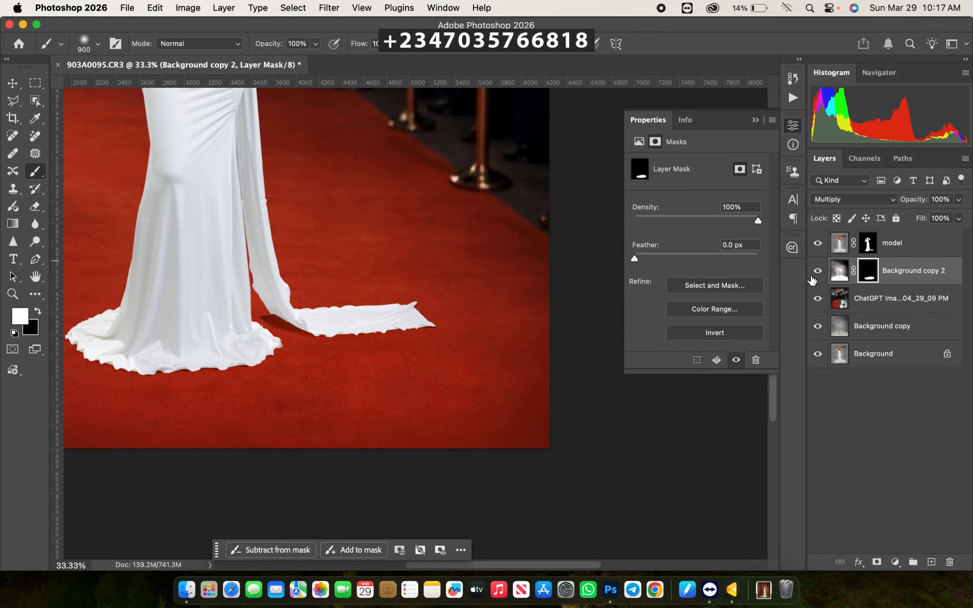
click(817, 272)
key(super+minus)
key(super+minus)
key(super+minus)
key(super+minus)
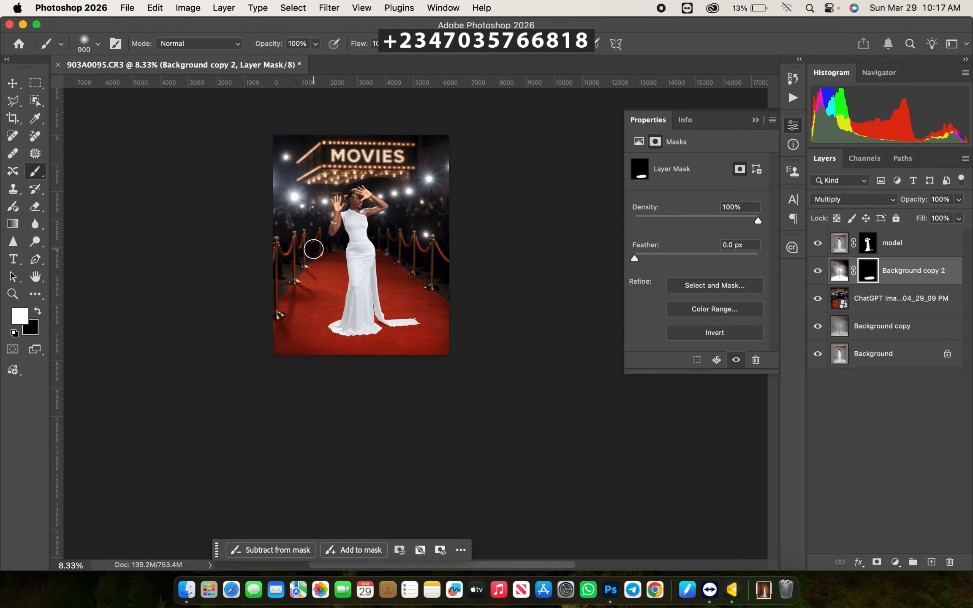
key(super+plus)
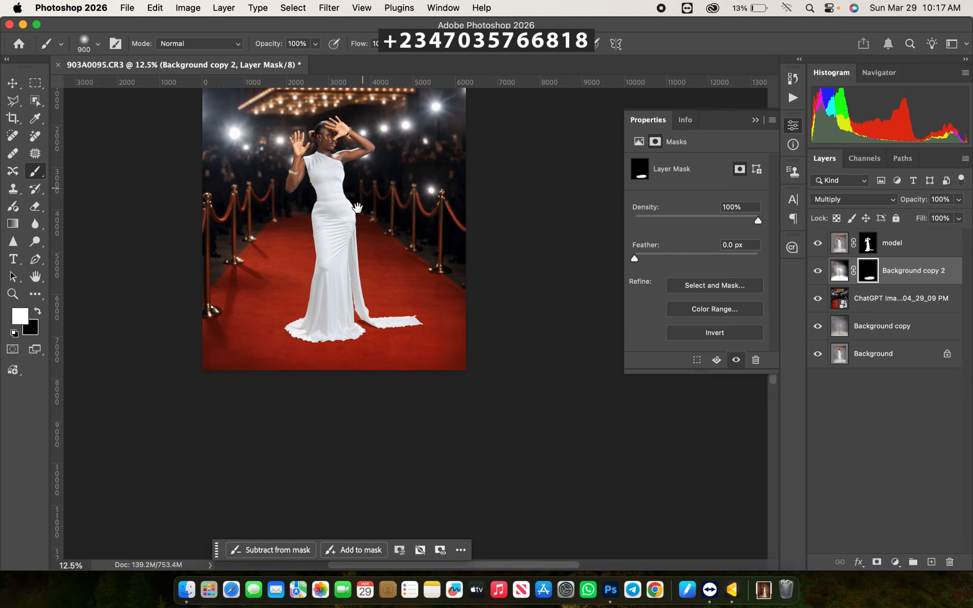
drag(346, 239, 341, 306)
key(super+minus)
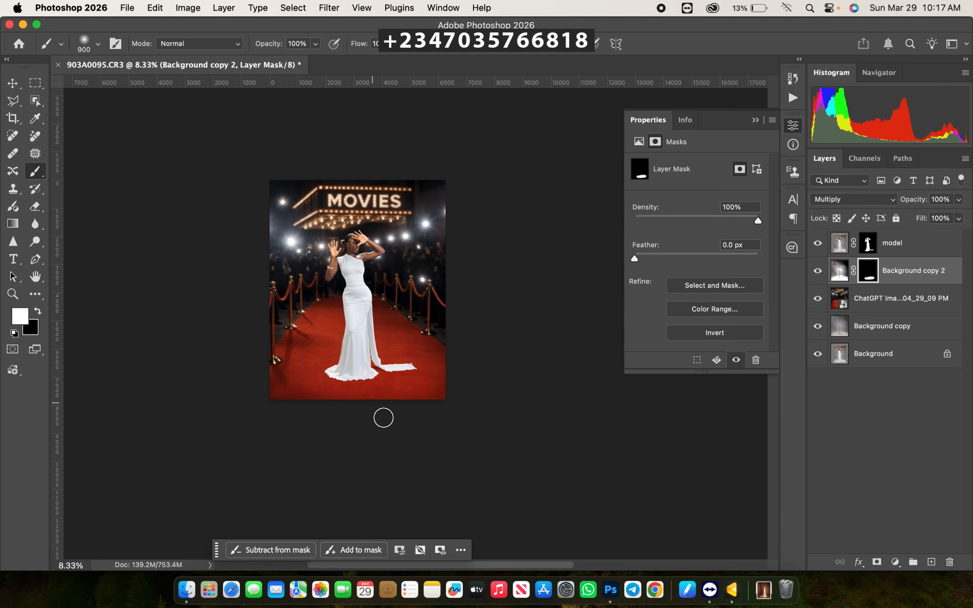
key(super+plus)
key(super+plus)
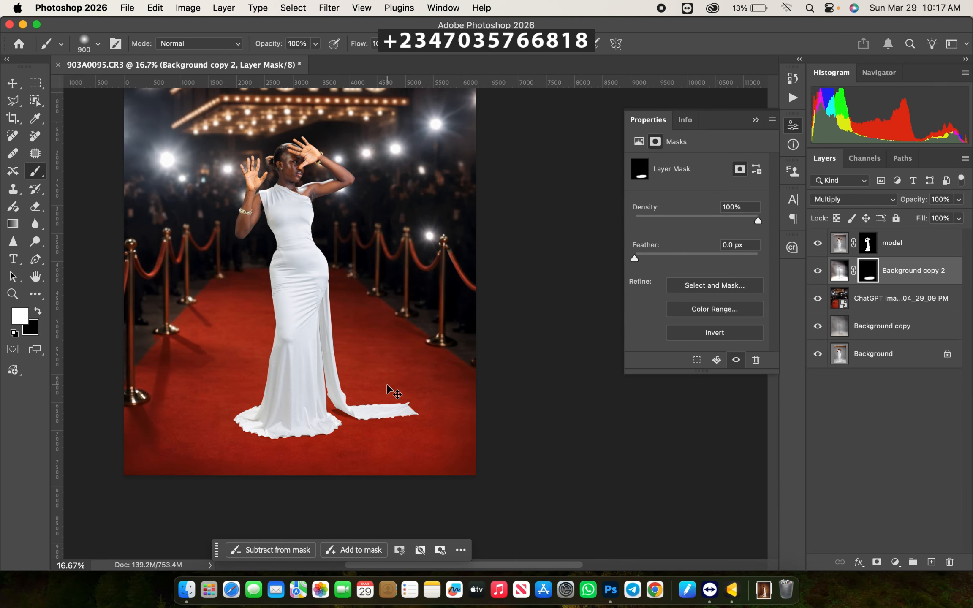
key(super+minus)
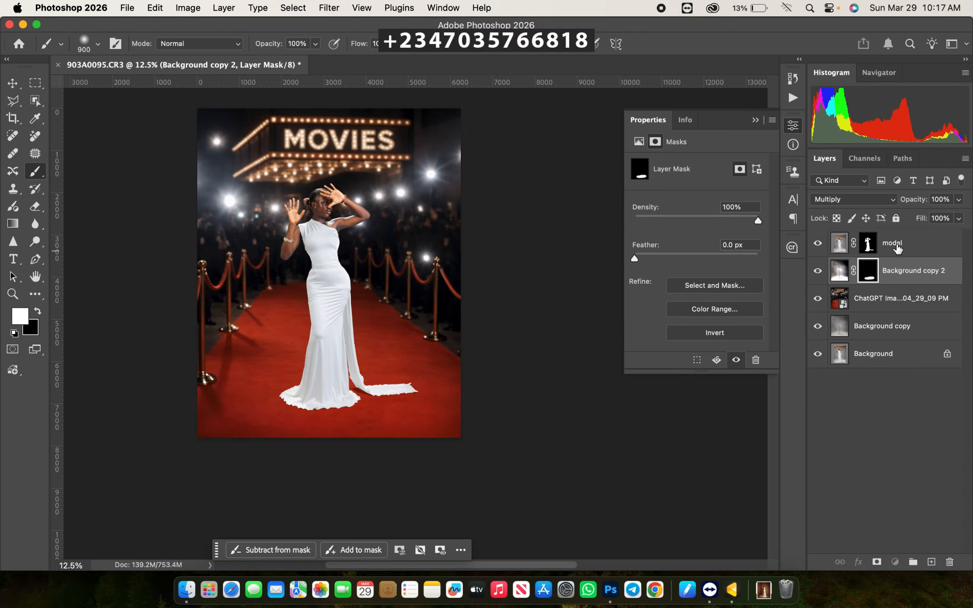
- Add a Color Lookup adjustment layer above the model layer and load the 3D LUT mela chocolate.CUBE from the luts folder
click(908, 252)
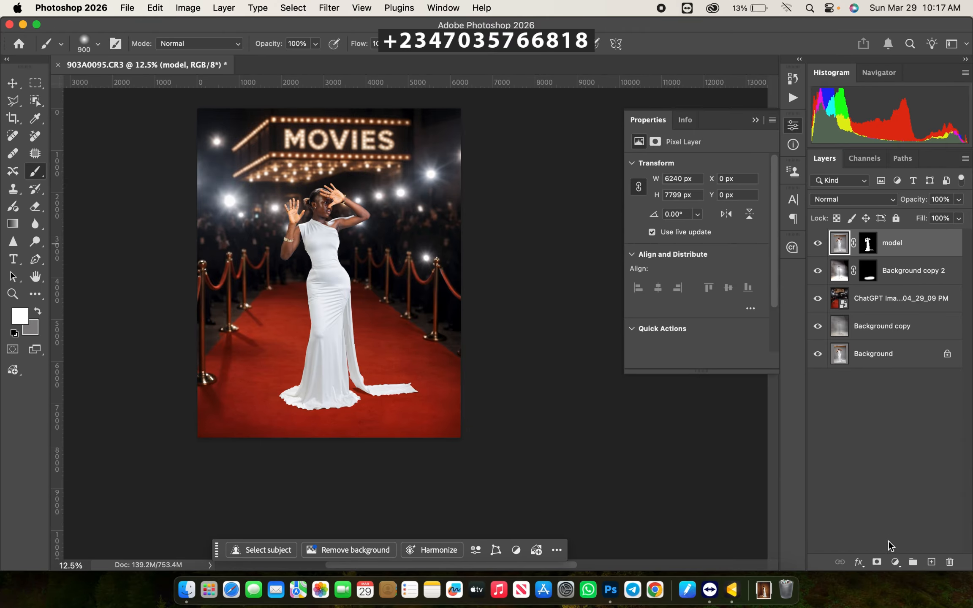
click(896, 561)
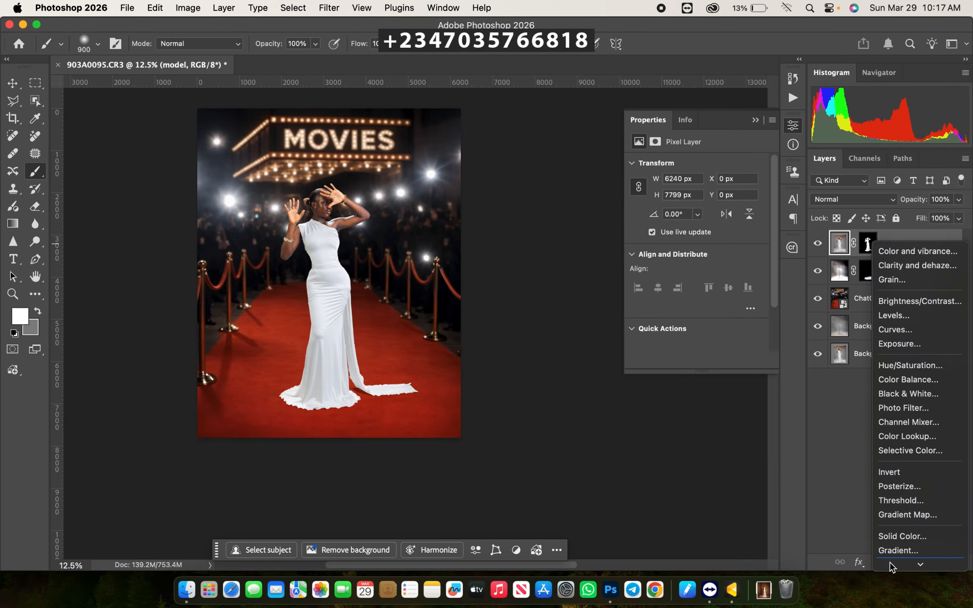
click(895, 433)
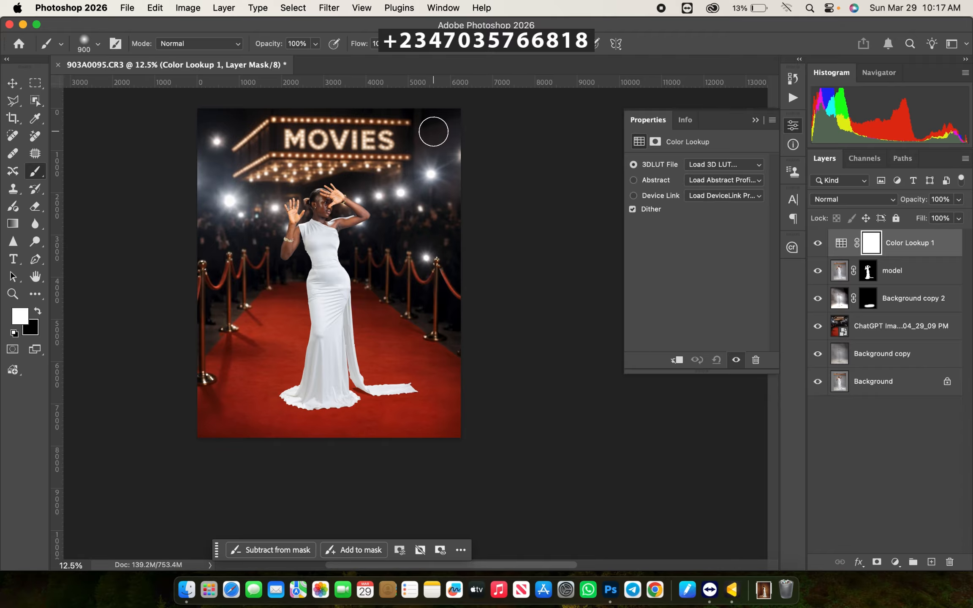
click(720, 164)
click(703, 165)
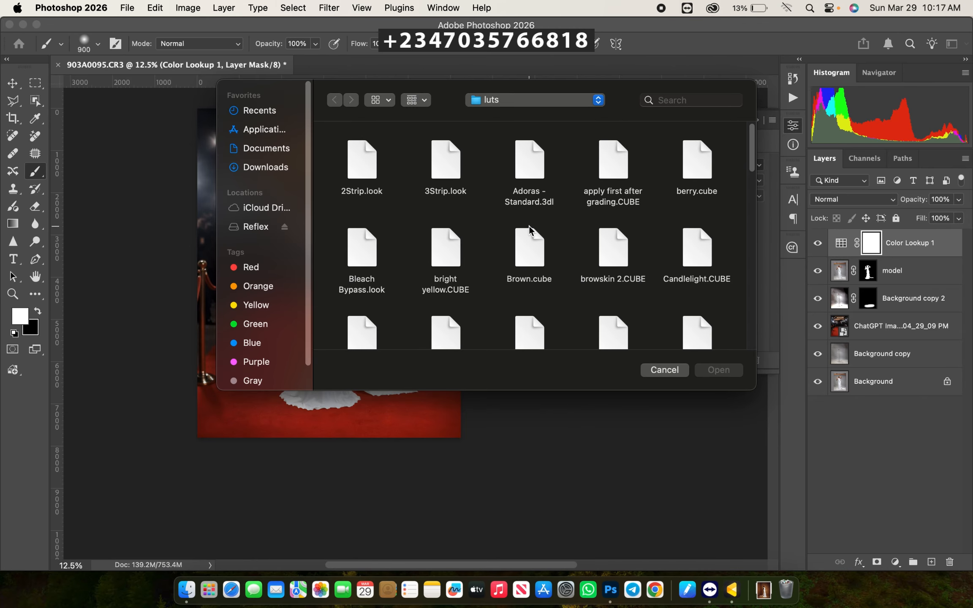
key(m)
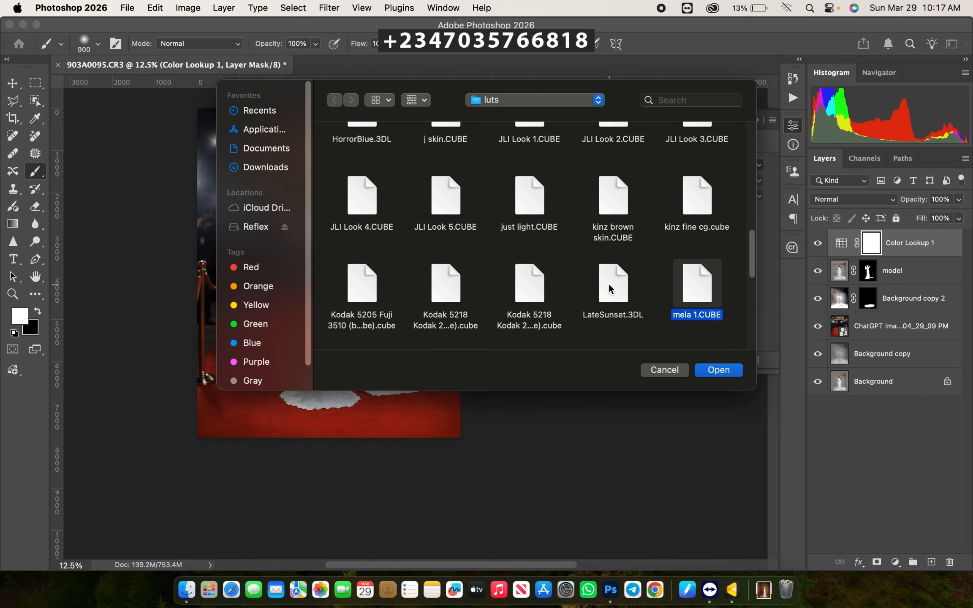
scroll(562, 289, down, 2)
click(523, 249)
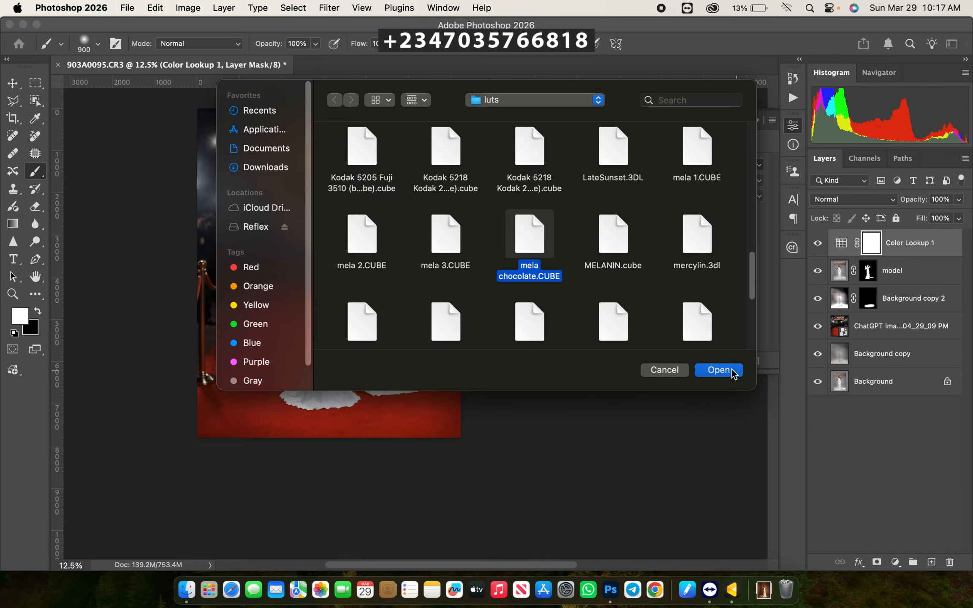
click(719, 370)
- Reduce the opacity of the mela chocolate Color Lookup layer to 71%
key(super+equal)
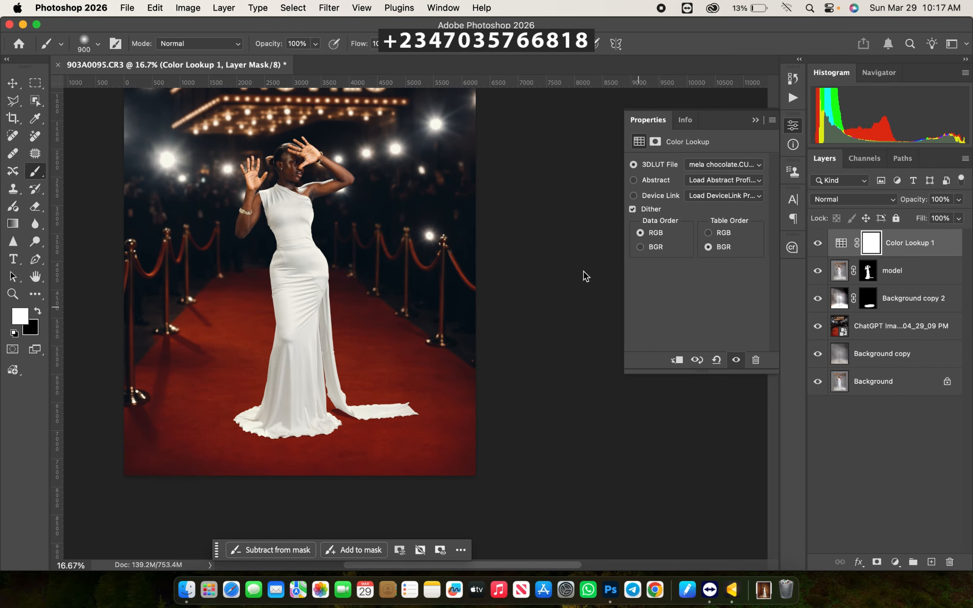
drag(400, 275, 467, 284)
key(super+minus)
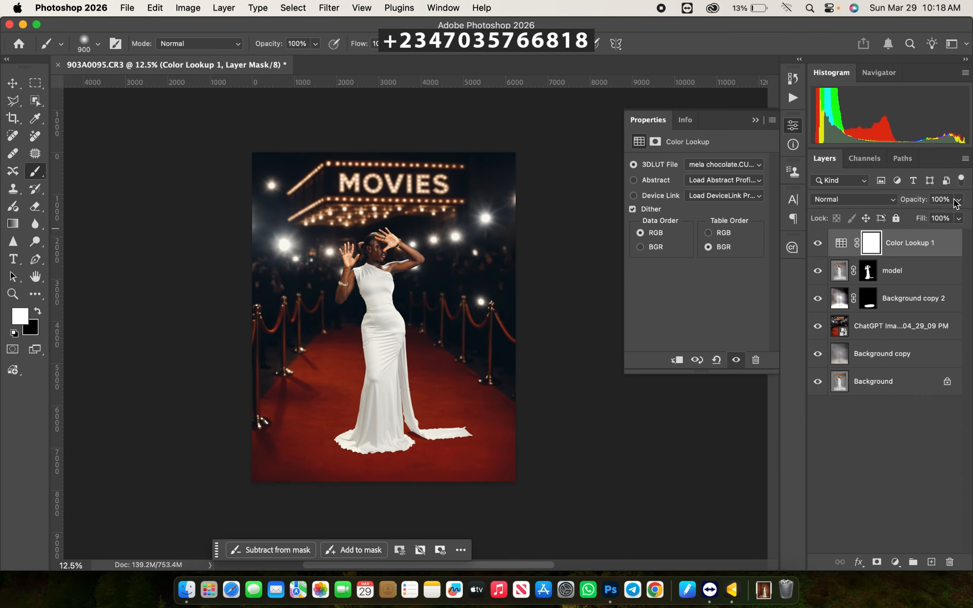
drag(955, 202, 937, 251)
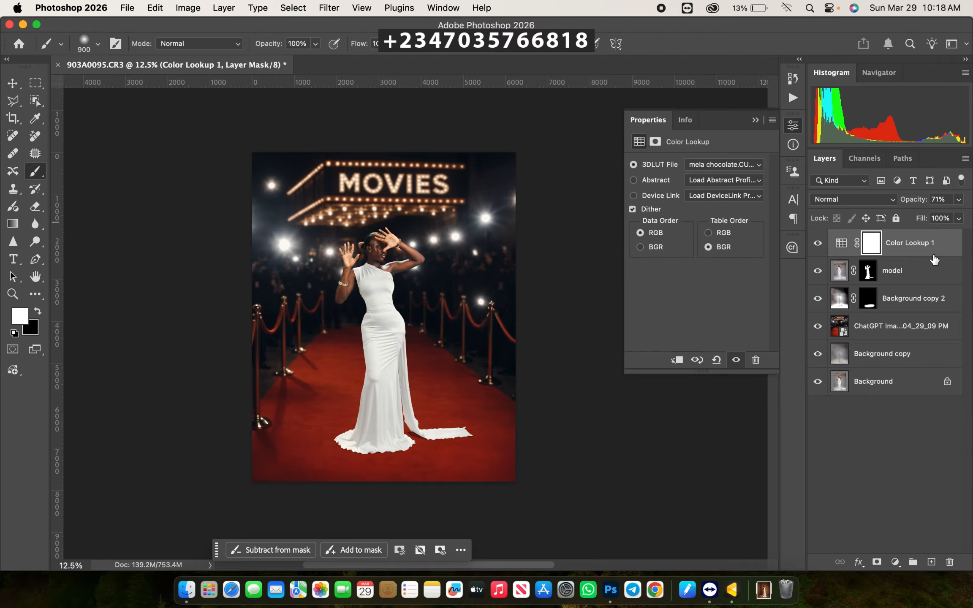
key(super+equal)
key(super+minus)
- Add a second Color Lookup adjustment layer on top and load the 3D LUT perfect light skin.cube
click(895, 562)
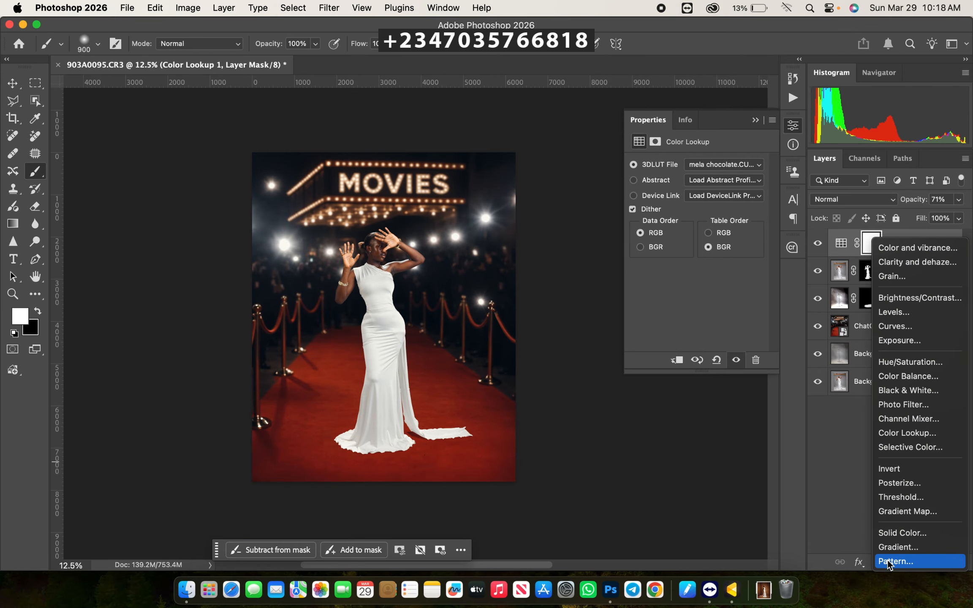
click(886, 434)
click(724, 166)
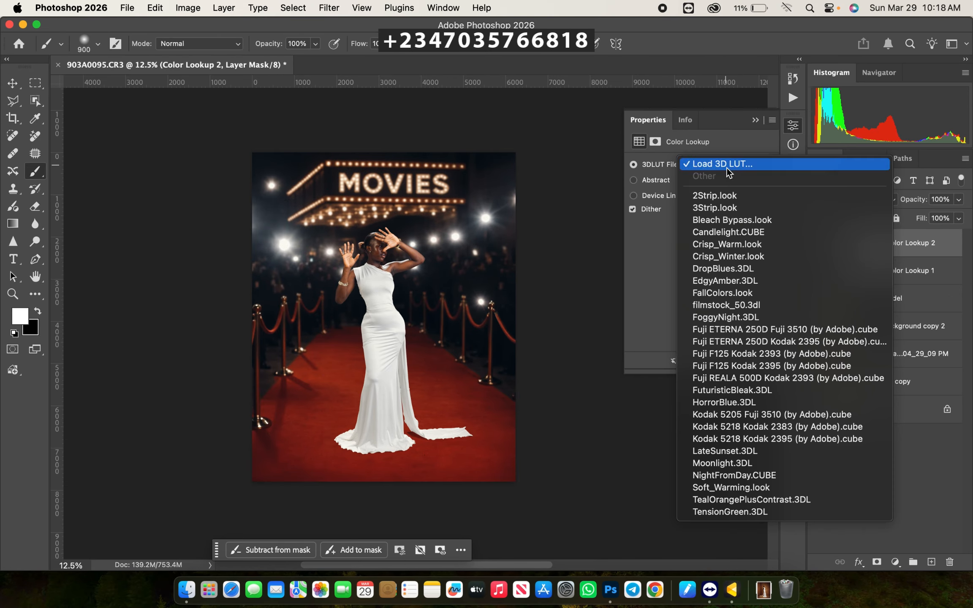
click(722, 170)
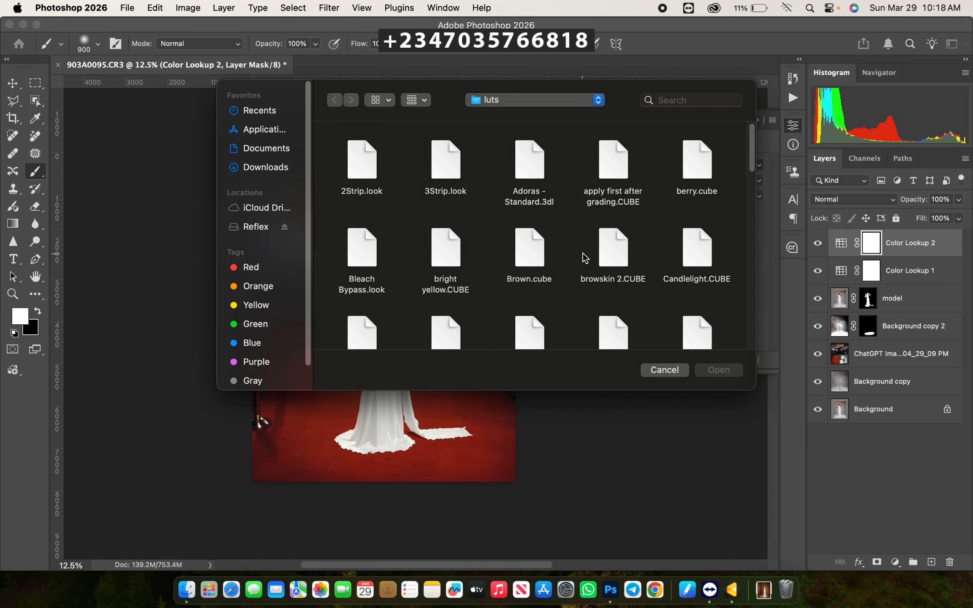
scroll(587, 279, down, 15)
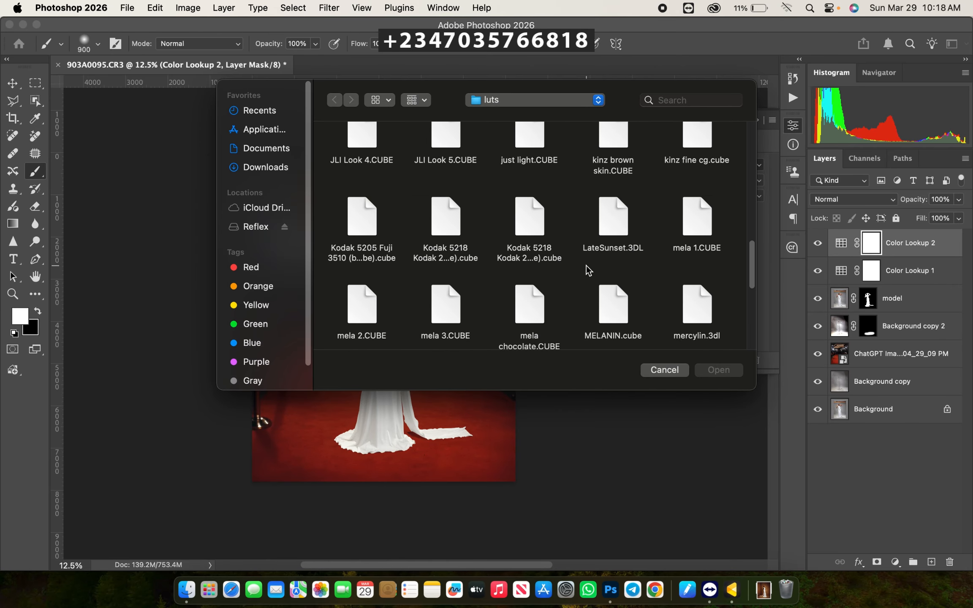
scroll(503, 217, up, 3)
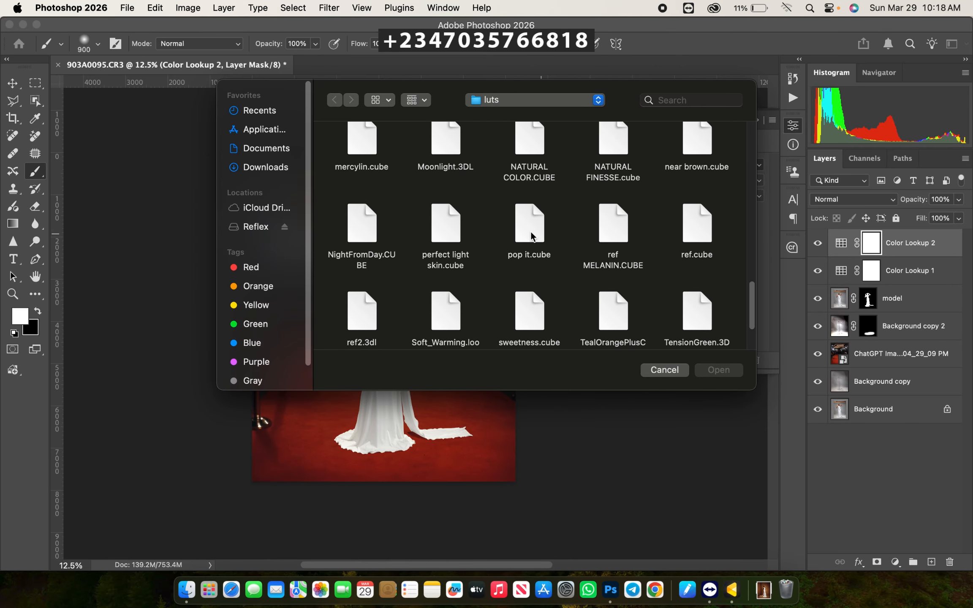
click(445, 232)
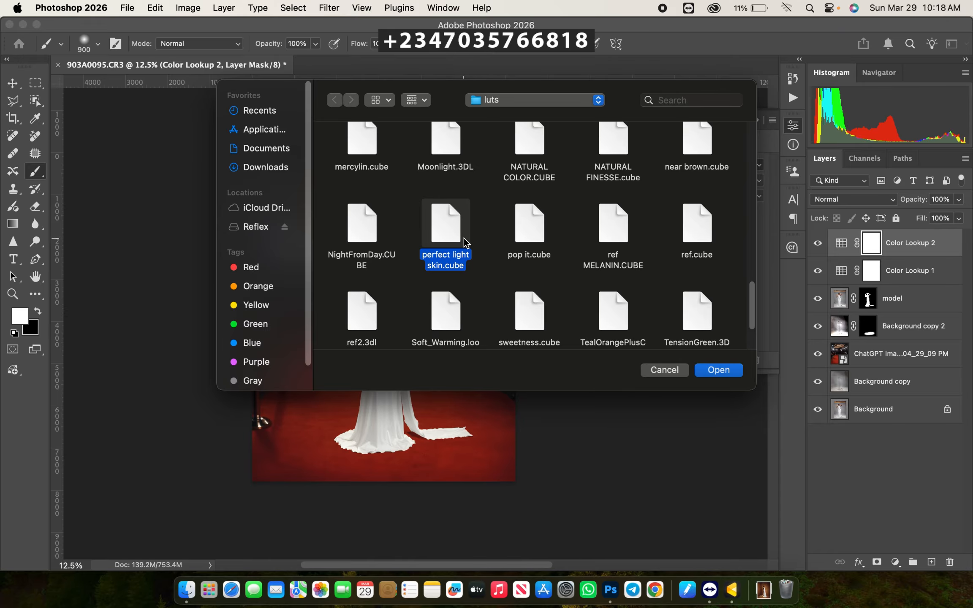
key(Return)
key(super+equal)
key(super+equal)
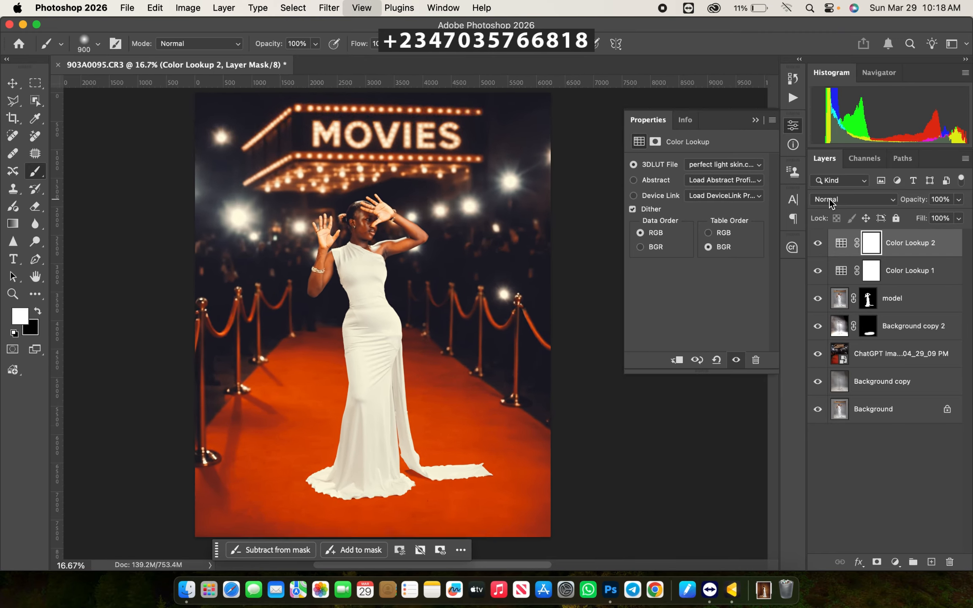
key(super+minus)
key(super+minus)
key(super+equal)
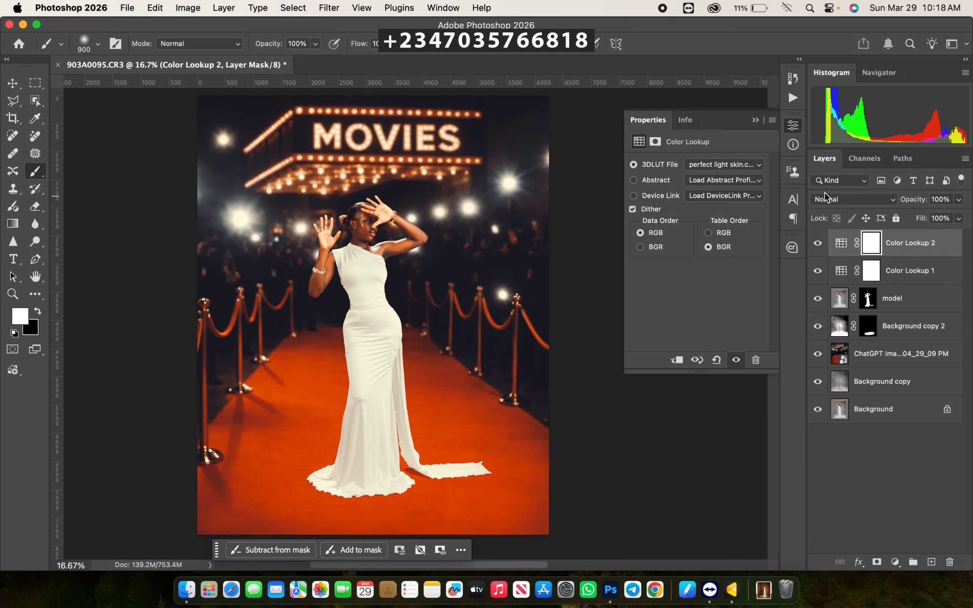
- Reduce the opacity of the perfect light skin Color Lookup layer to 24% and check the grade on the whole composite
click(959, 200)
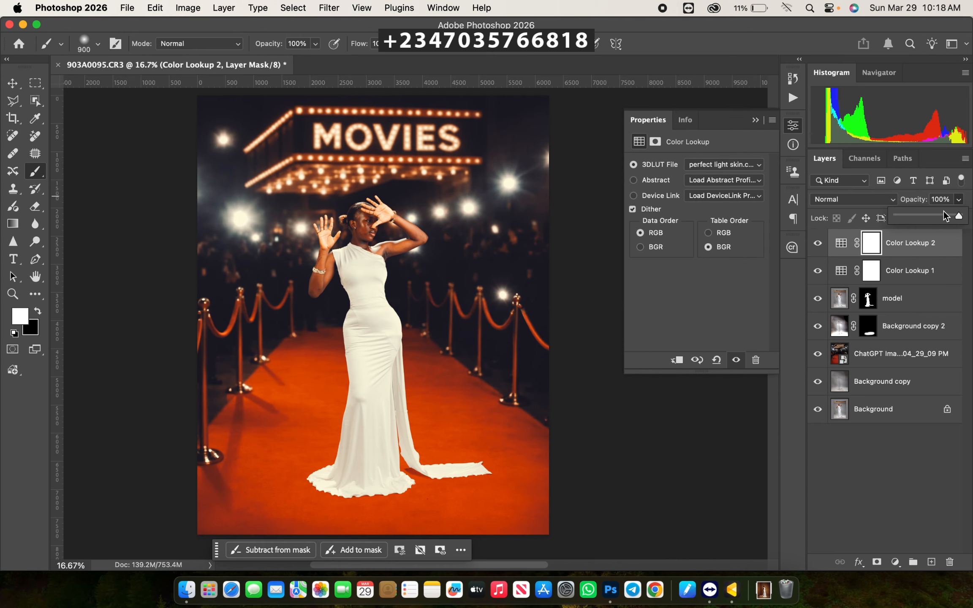
drag(953, 217, 914, 218)
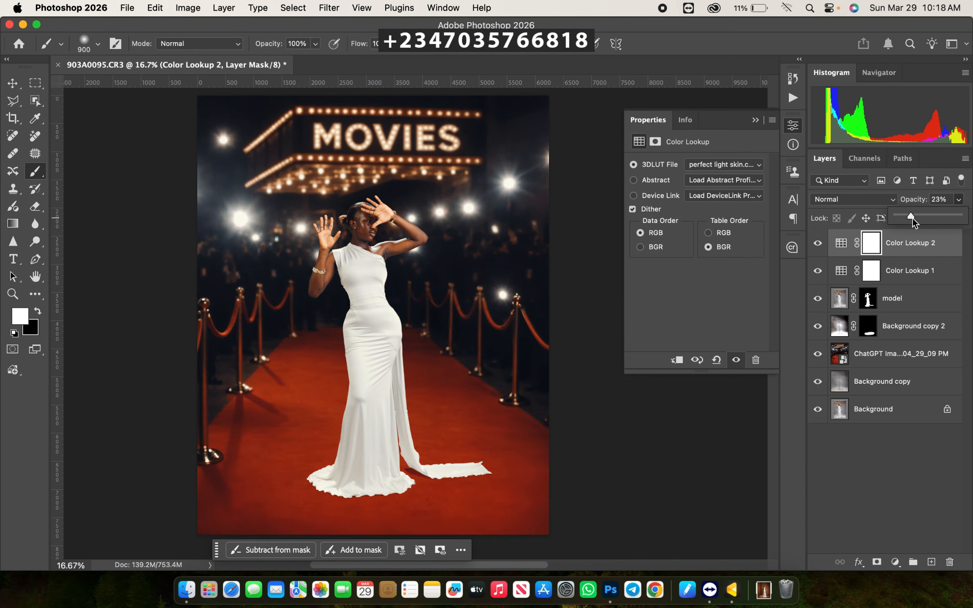
key(super+minus)
key(super+minus)
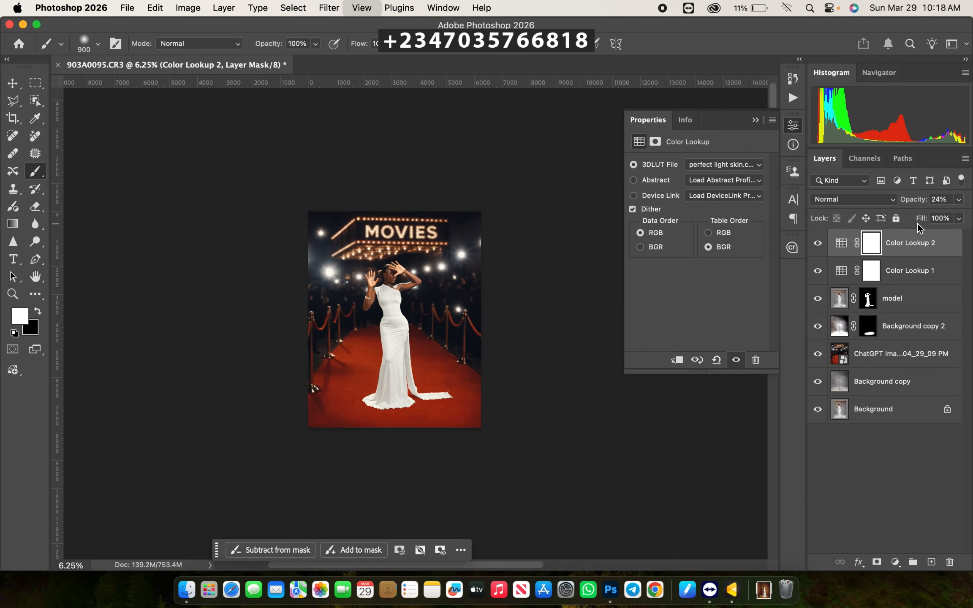
key(super+equal)
key(super+minus)
key(super+equal)
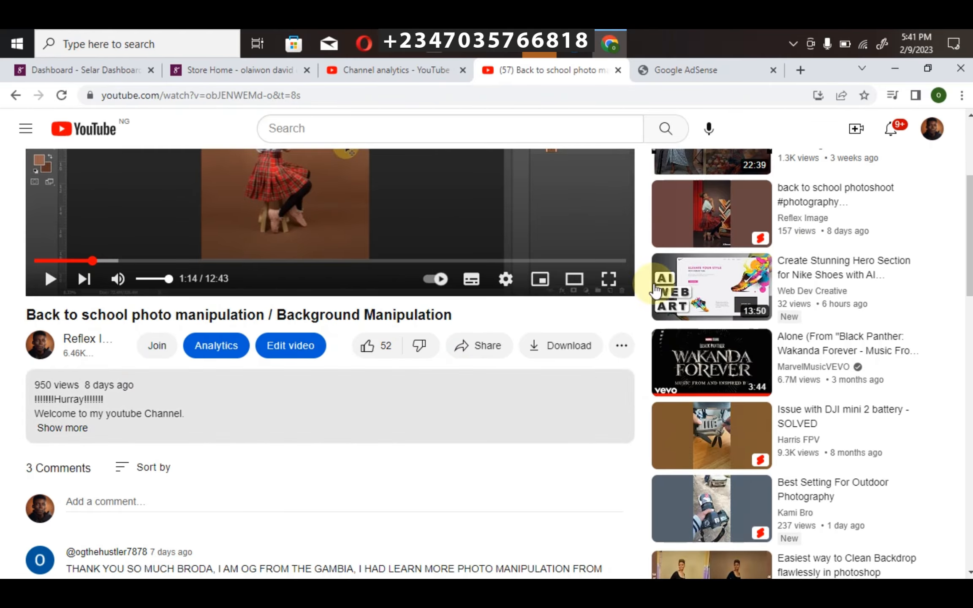
- In the browser, expand the description of the Back to school photo manipulation YouTube video and read through its links
mouse_move(968, 236)
mouse_down()
mouse_move(968, 211)
mouse_move(968, 254)
mouse_up()
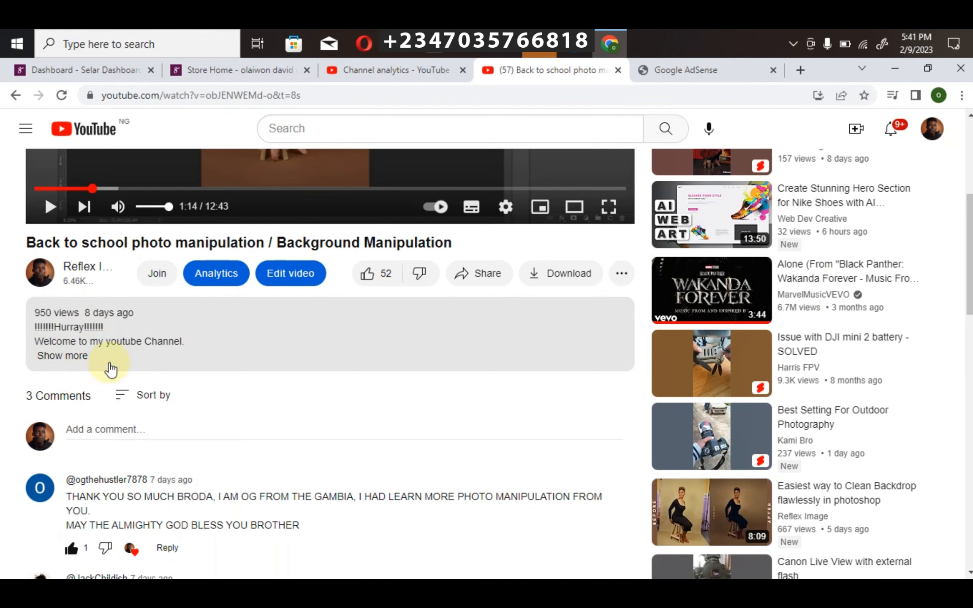
click(63, 357)
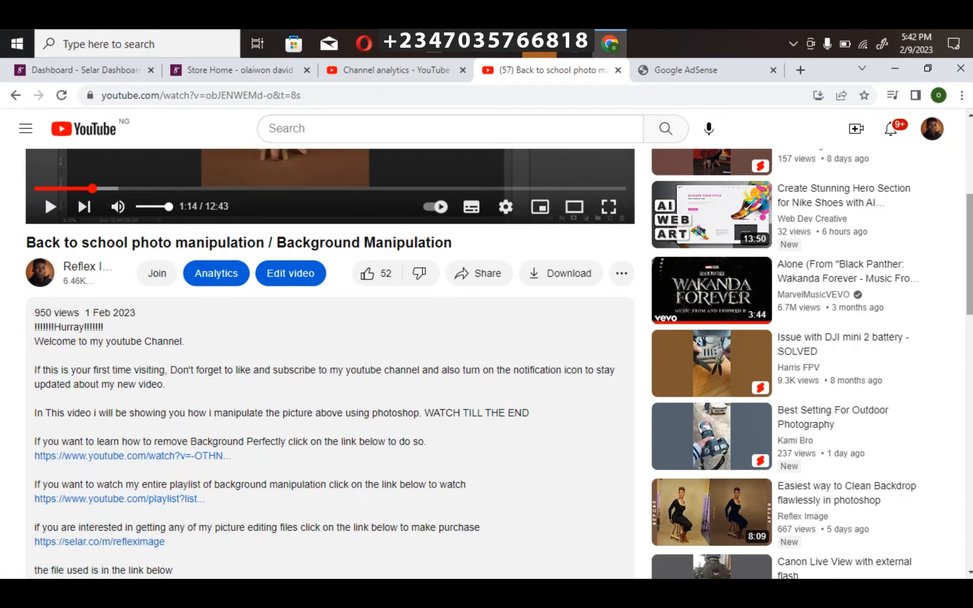
scroll(840, 338, down, 5)
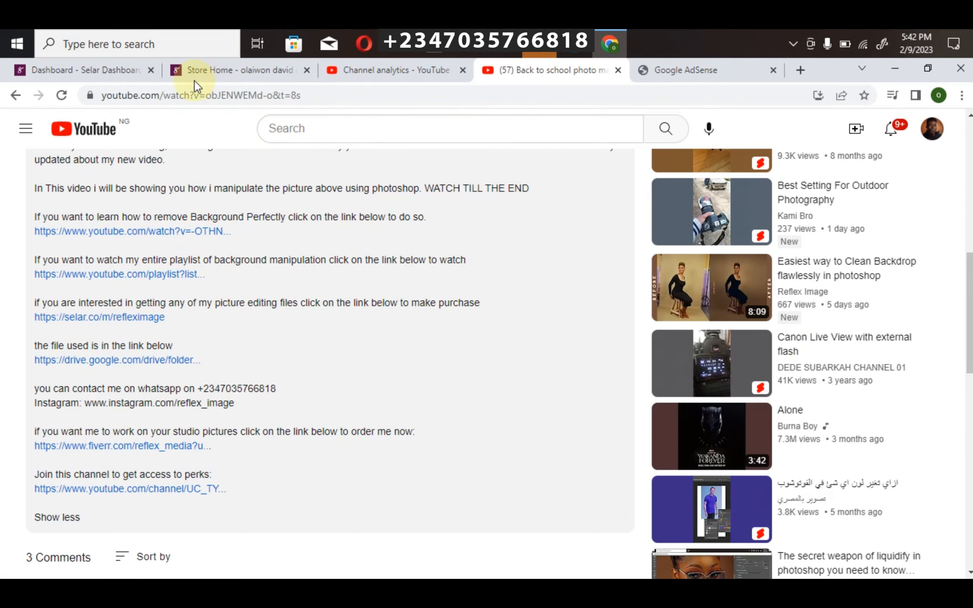
- Switch to the Selar store page and look through the featured items and all listed editing files, LUTs, overlays and presets
click(207, 69)
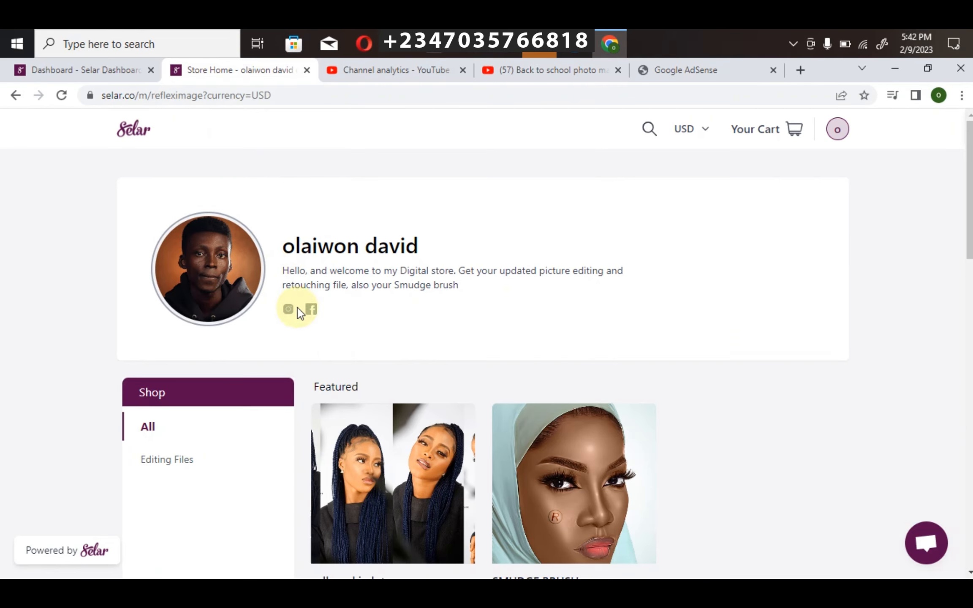
scroll(457, 346, down, 6)
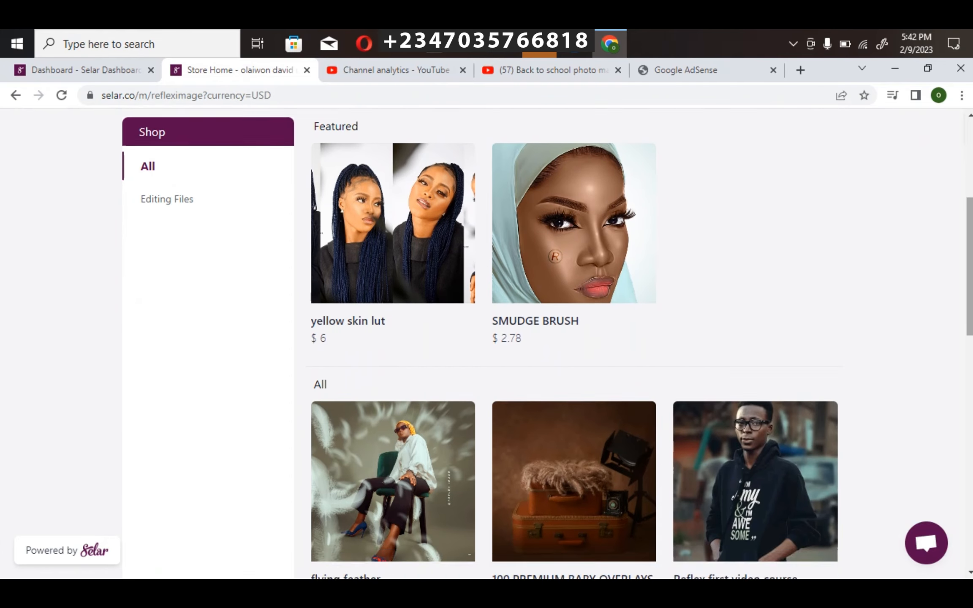
scroll(458, 346, up, 2)
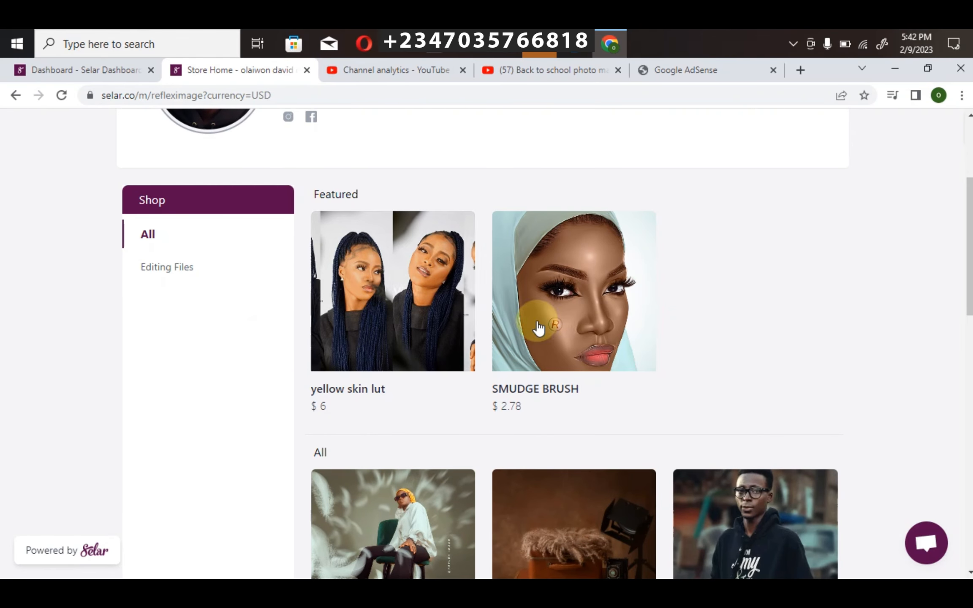
scroll(743, 270, down, 5)
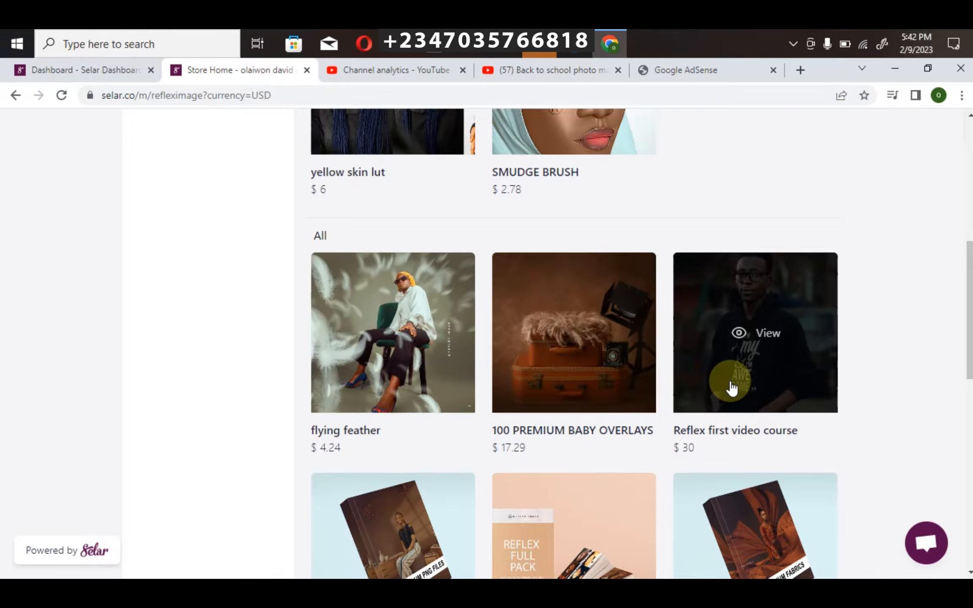
scroll(836, 343, down, 5)
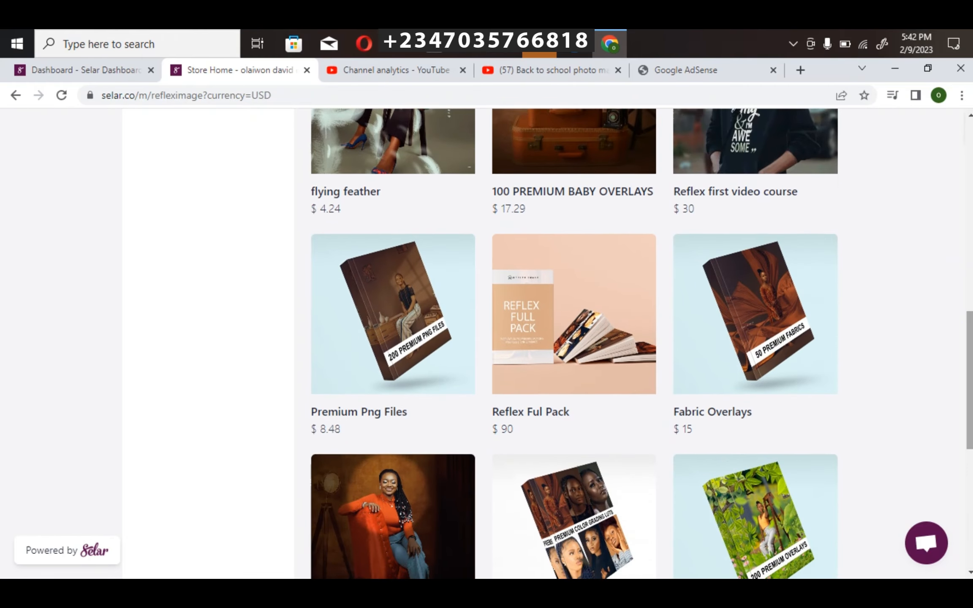
scroll(474, 310, up, 1)
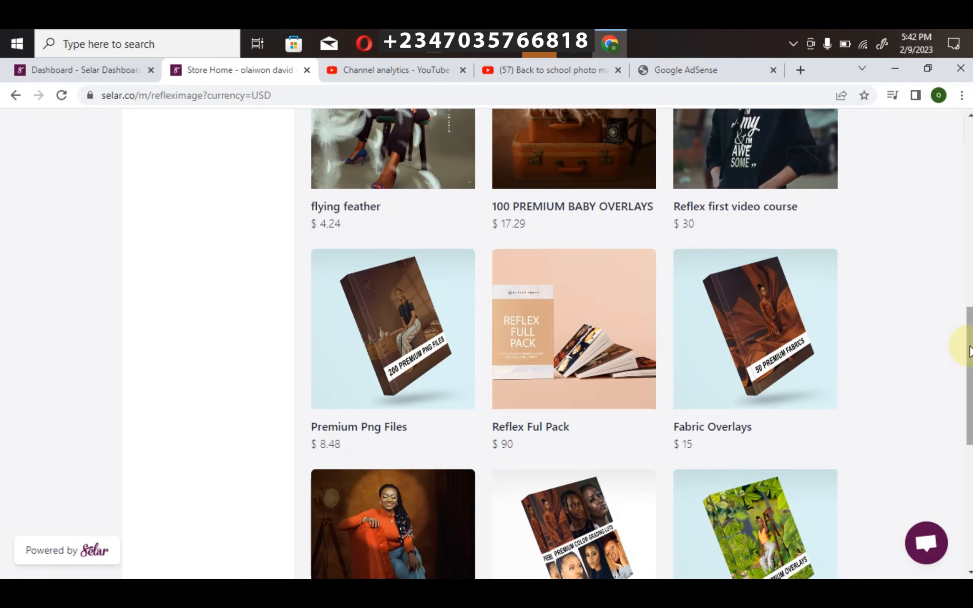
drag(969, 351, 943, 412)
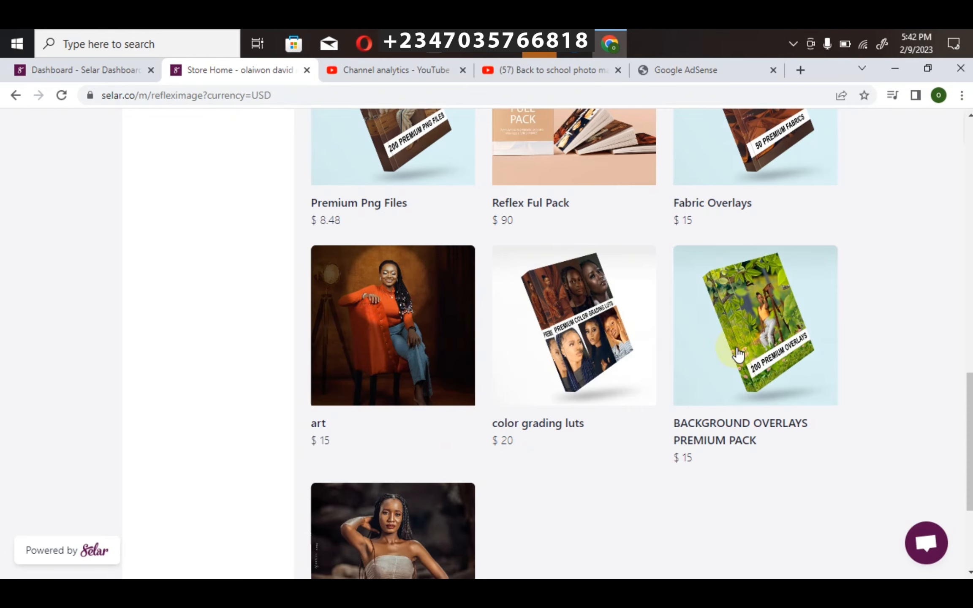
scroll(552, 439, down, 5)
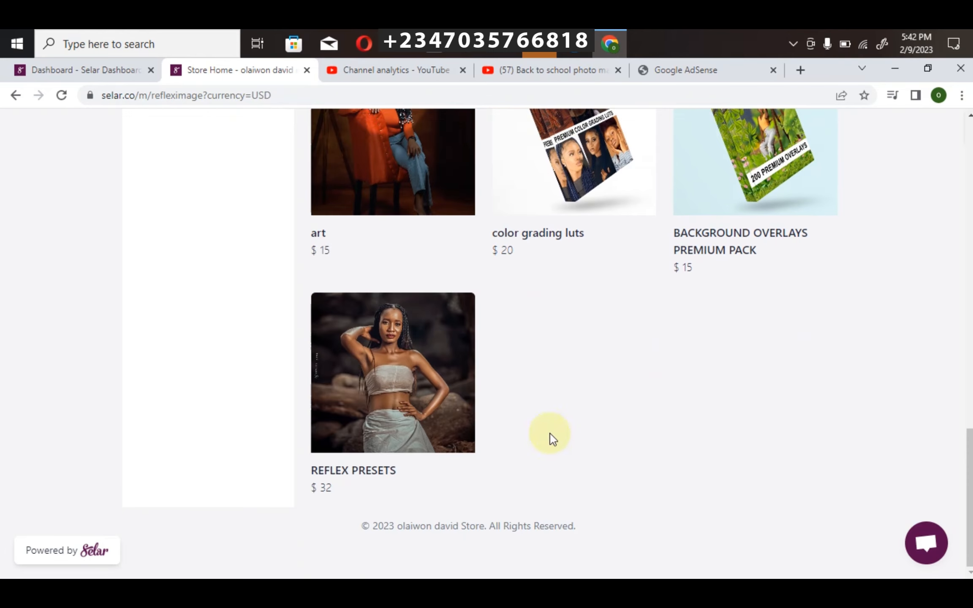
- Review the Selar store's product listing once more and open the list of available store currencies
scroll(569, 397, up, 10)
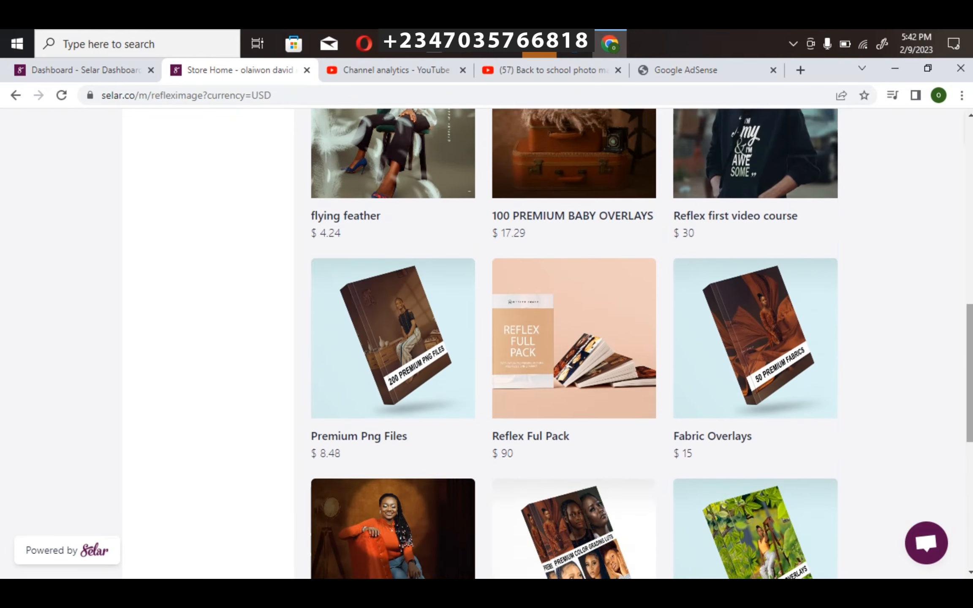
scroll(569, 338, up, 8)
scroll(568, 337, down, 15)
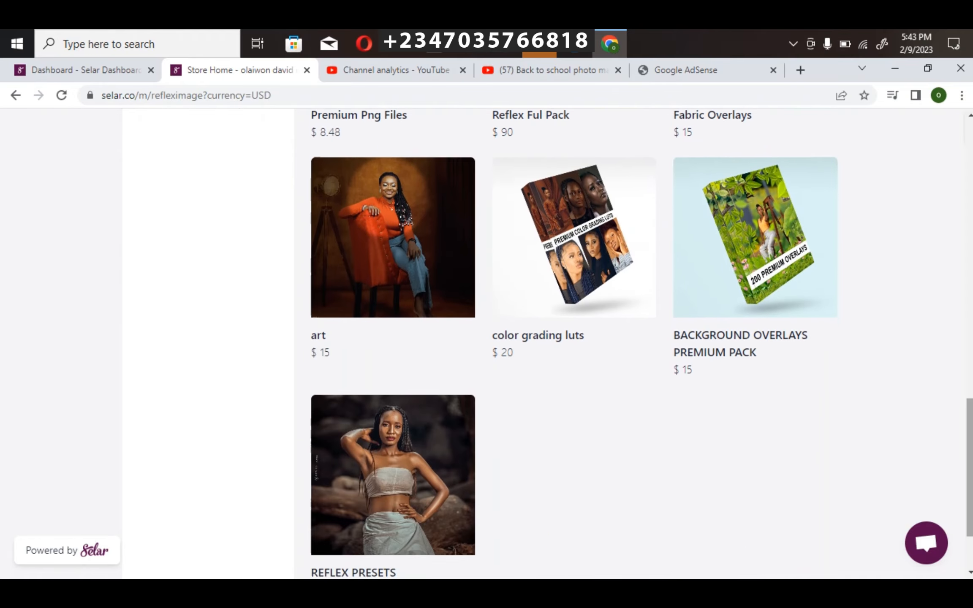
scroll(569, 338, up, 15)
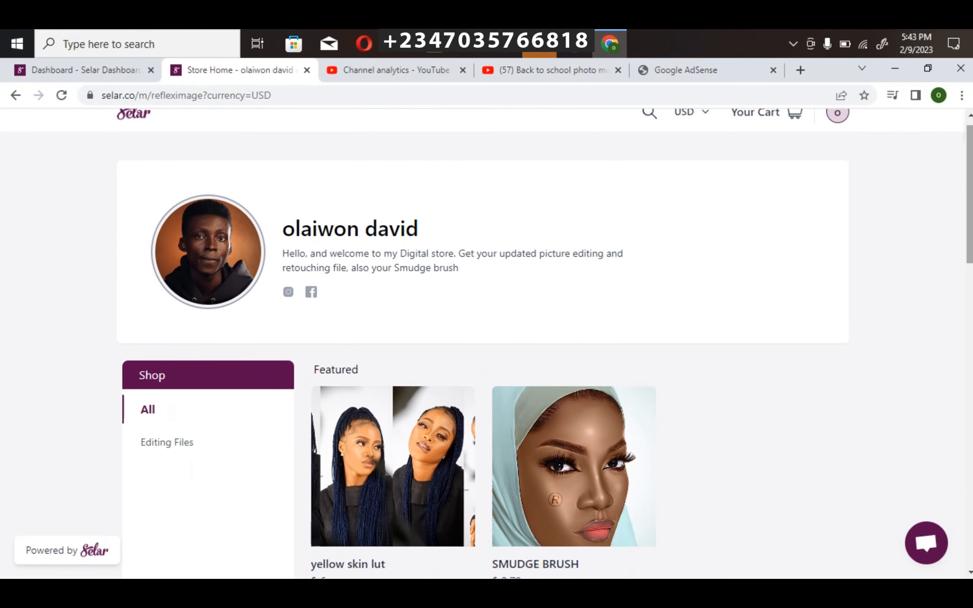
click(680, 137)
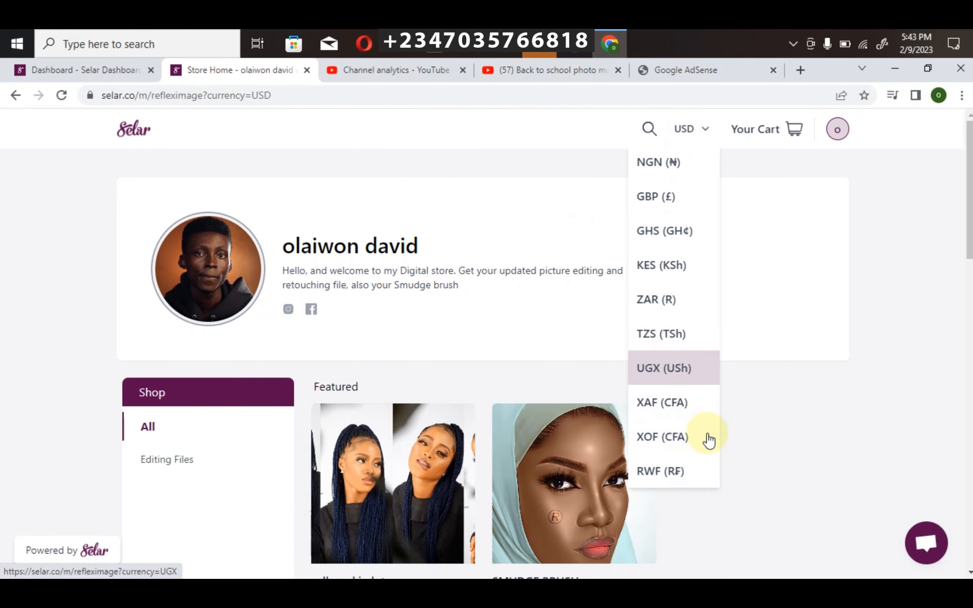